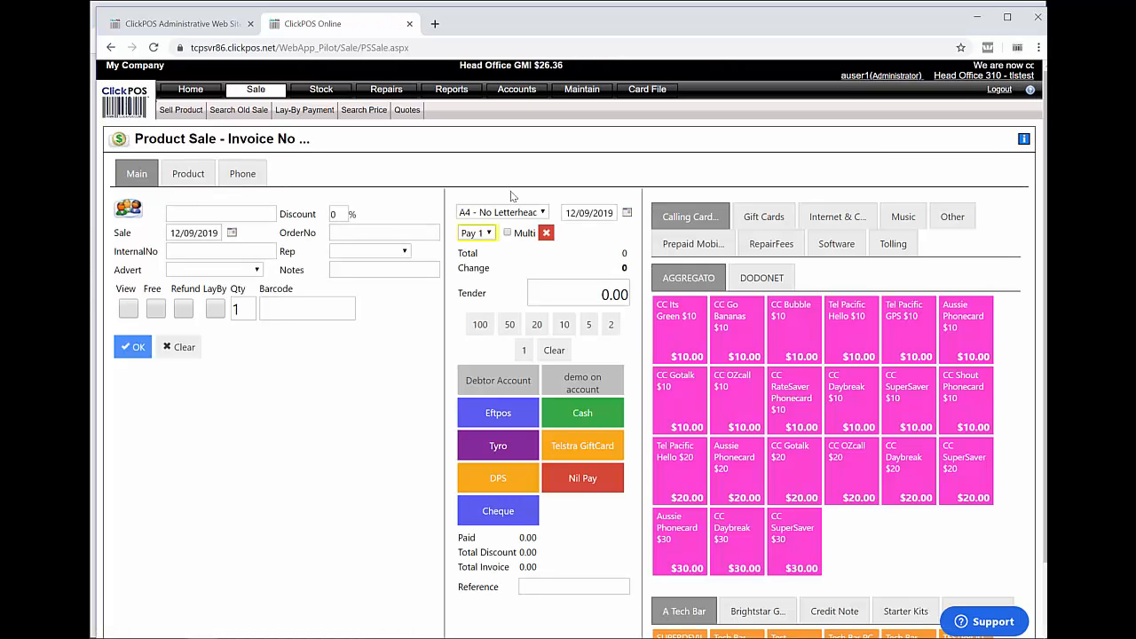
Bring up Till Print Setup for Head Office Till 1 via Maintain > System Admin > Intelligent Functions
click(508, 215)
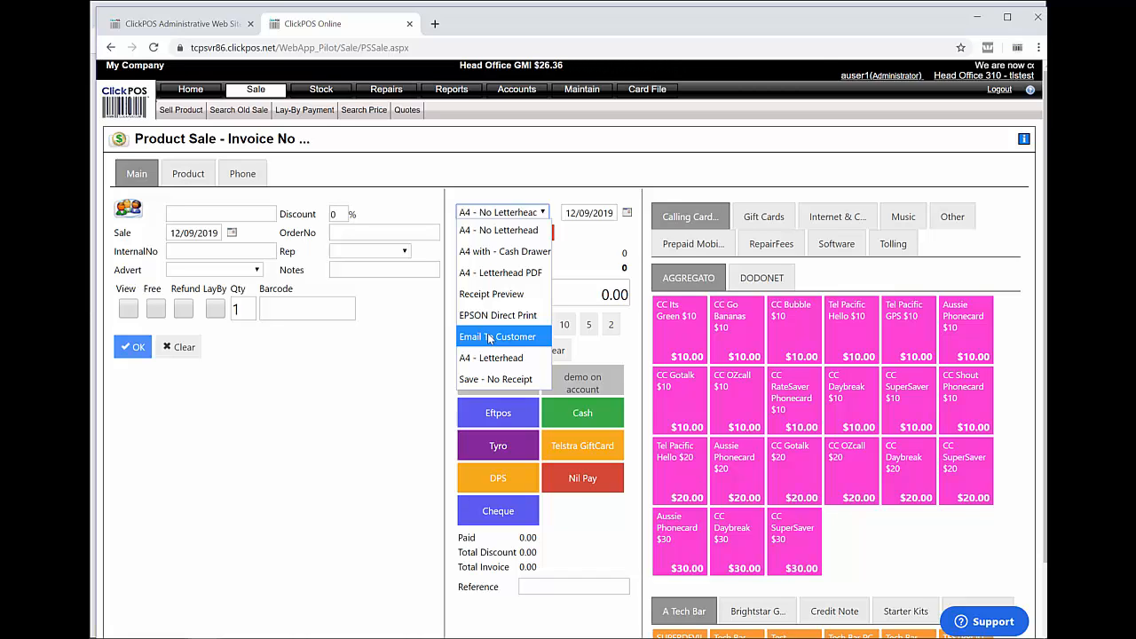
click(408, 350)
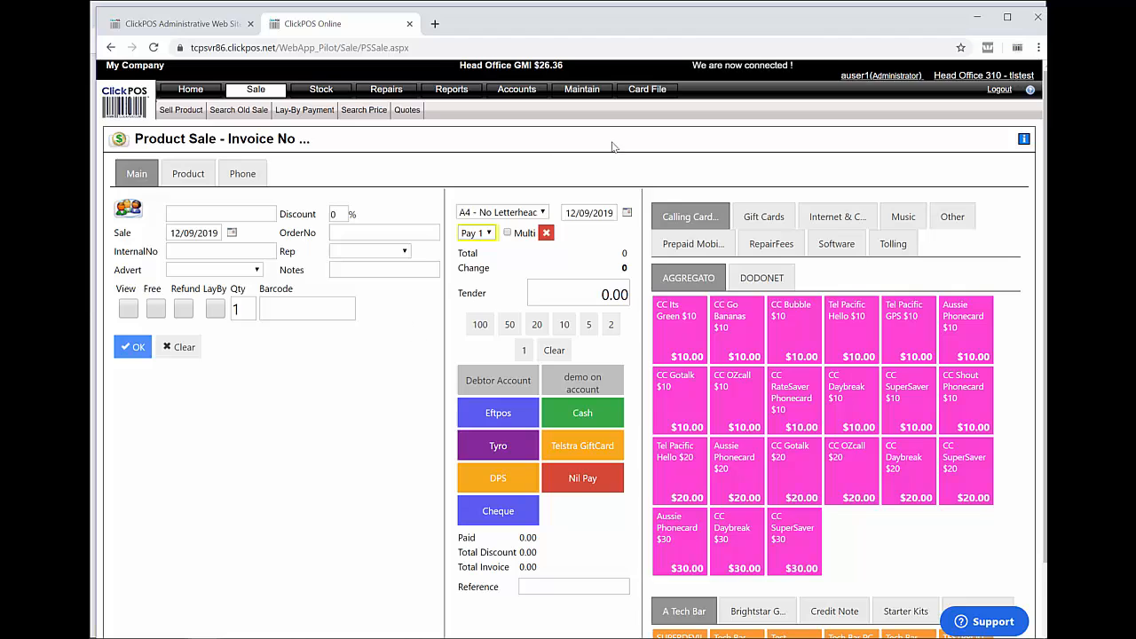
click(579, 91)
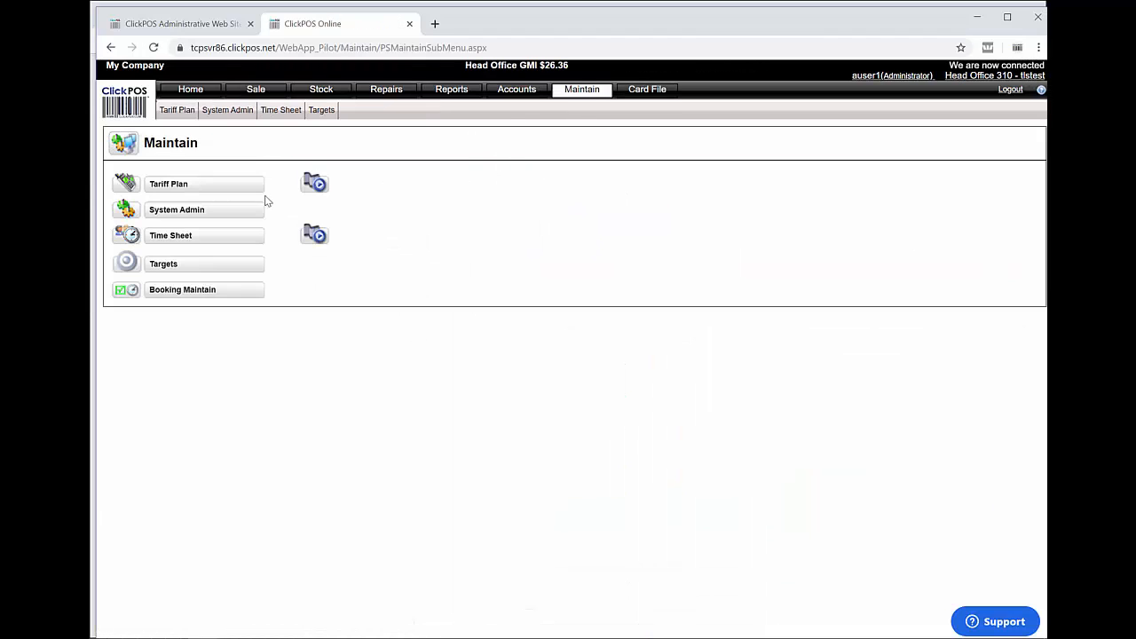
click(223, 210)
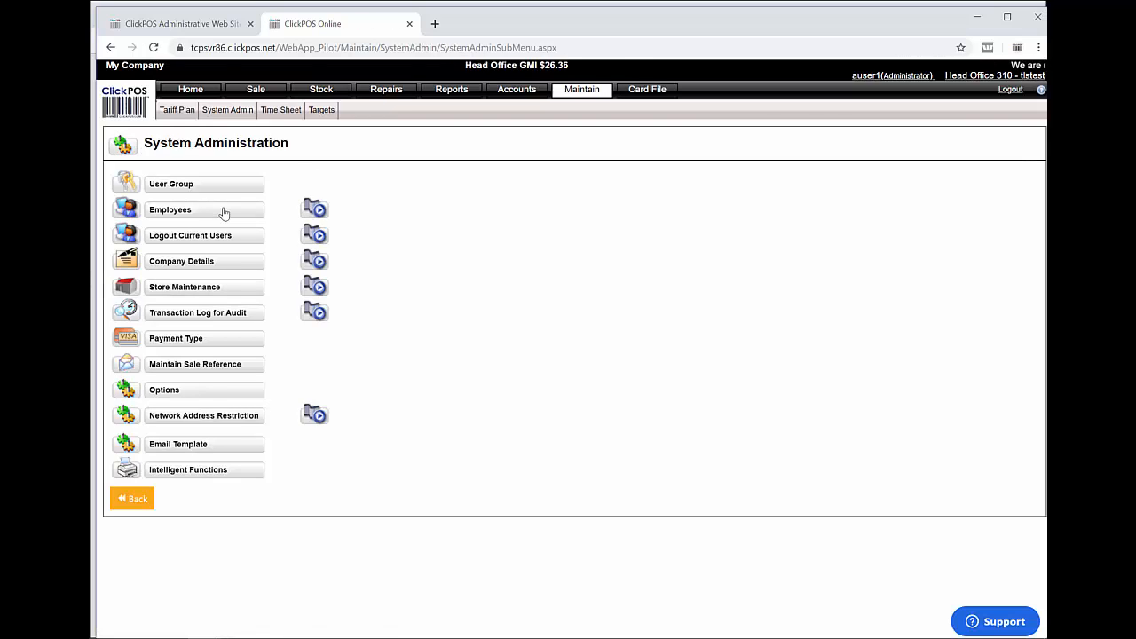
click(207, 471)
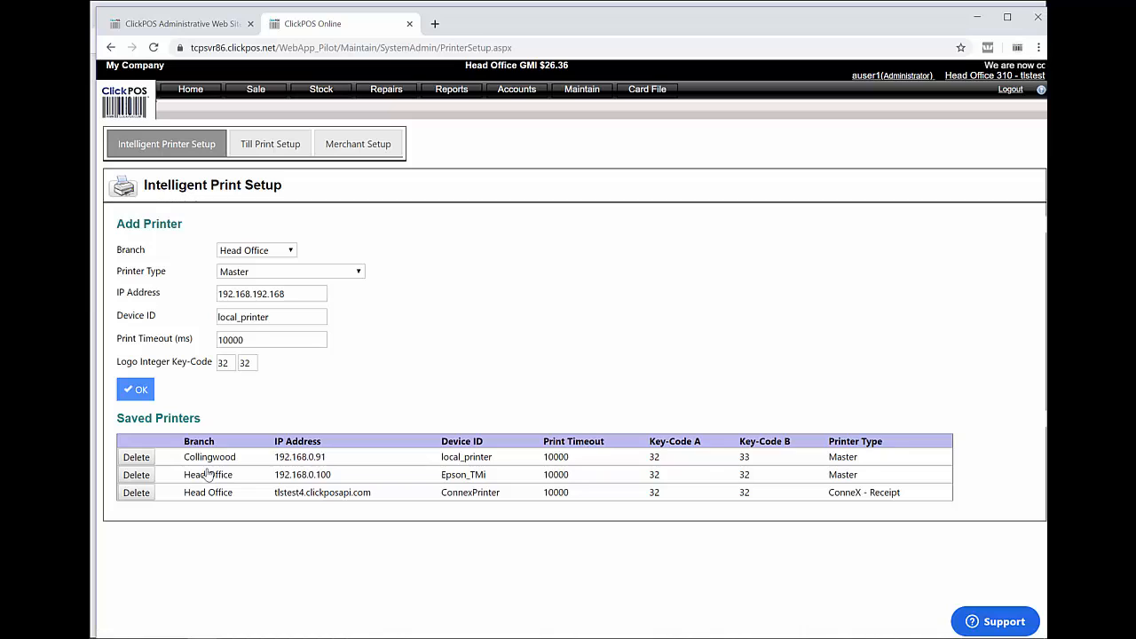
click(278, 149)
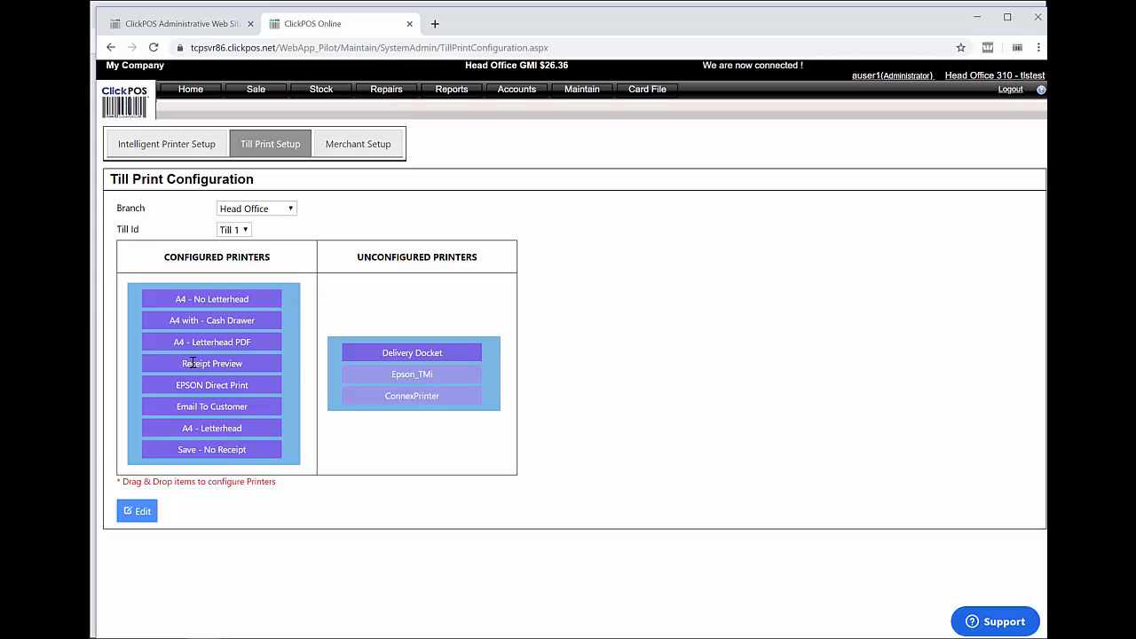
Unconfigure Receipt Preview, EPSON Direct Print, A4 - Letterhead and A4 with - Cash Drawer; put Email To Customer first
drag(192, 363, 332, 324)
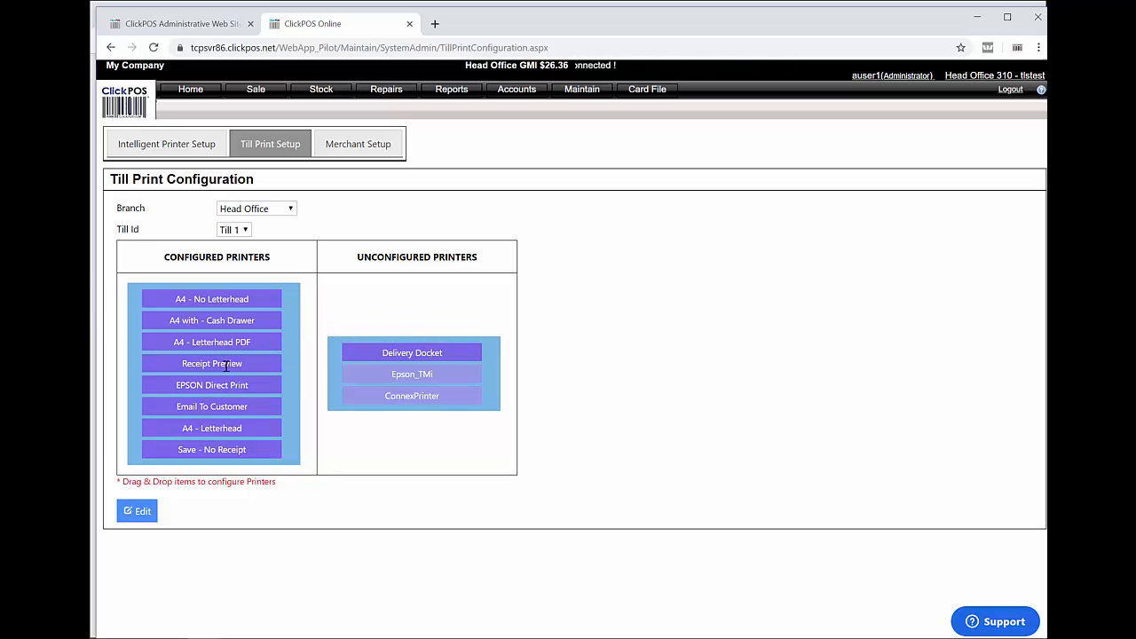
drag(227, 366, 388, 345)
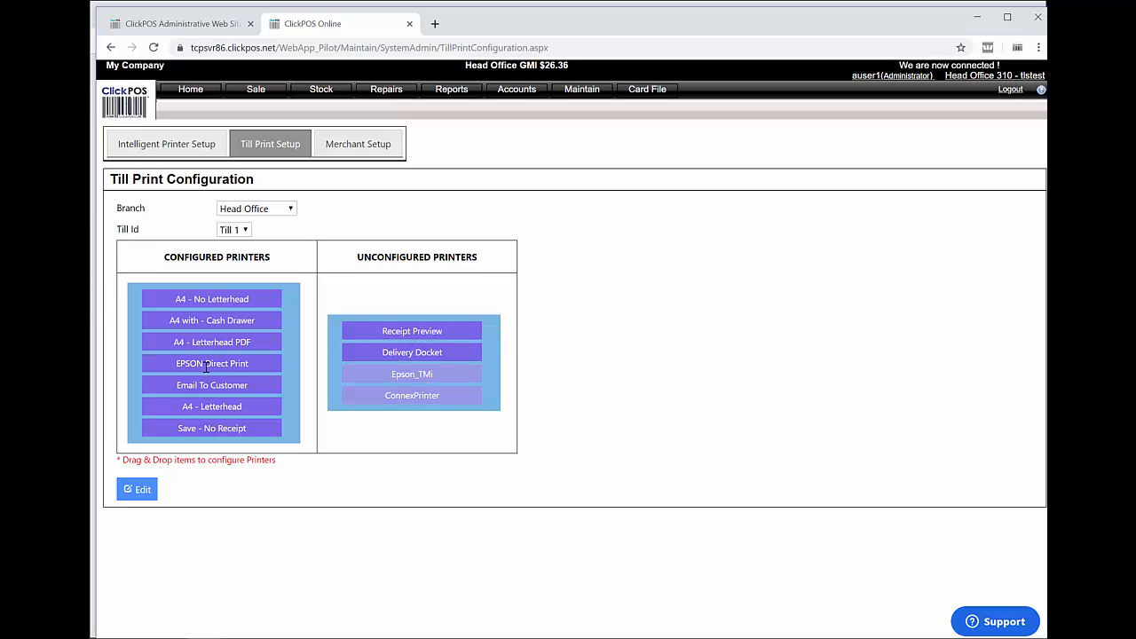
drag(206, 366, 347, 340)
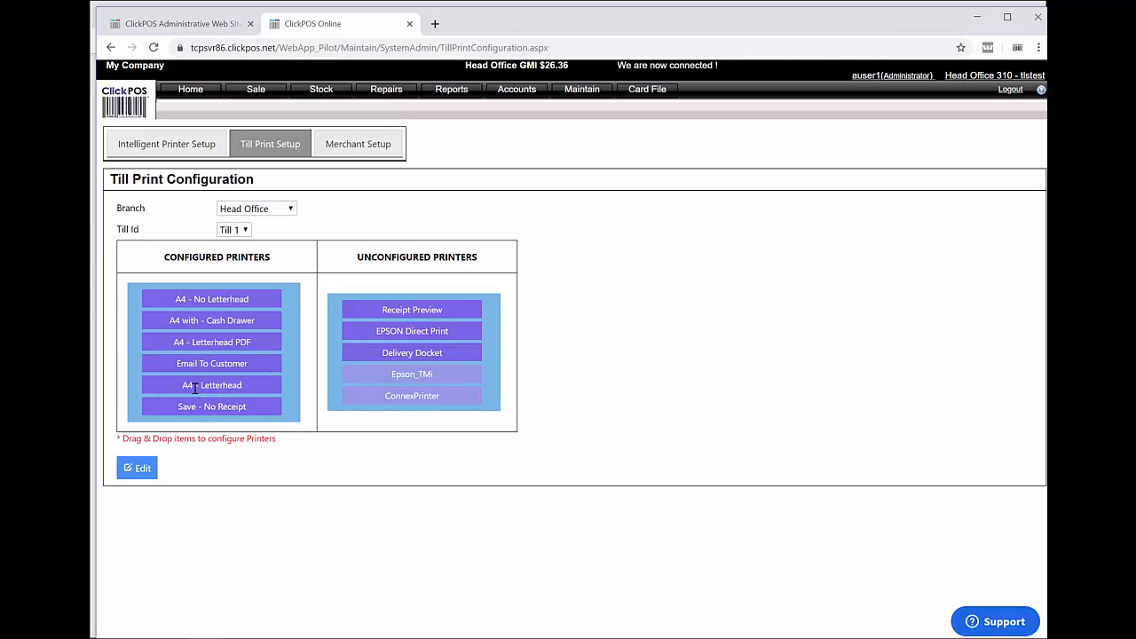
drag(193, 386, 334, 364)
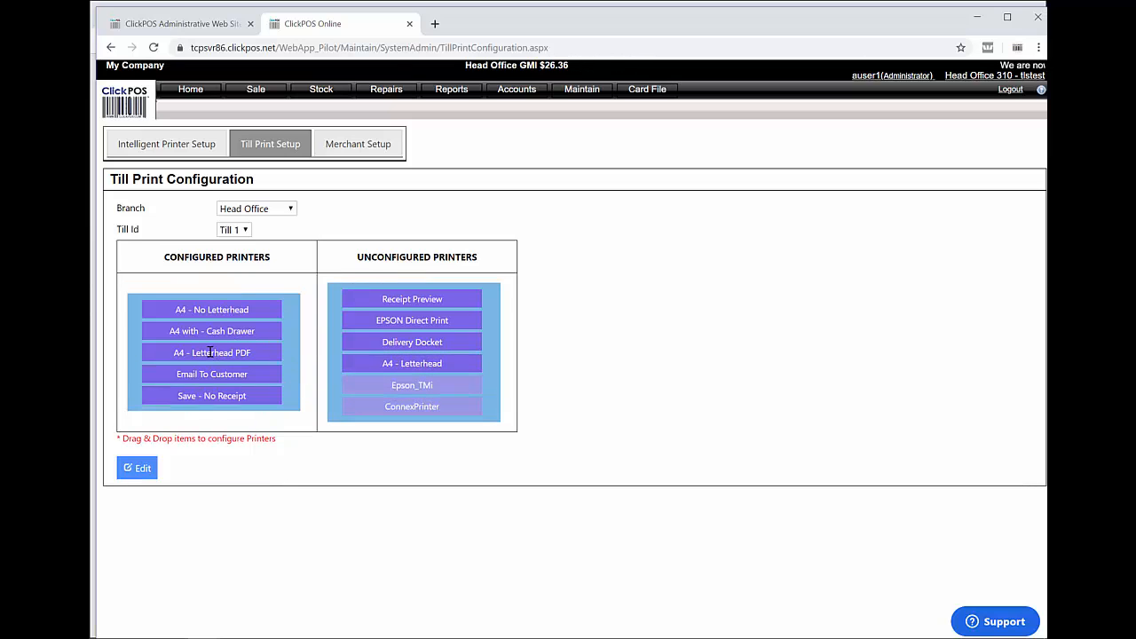
drag(203, 329, 349, 332)
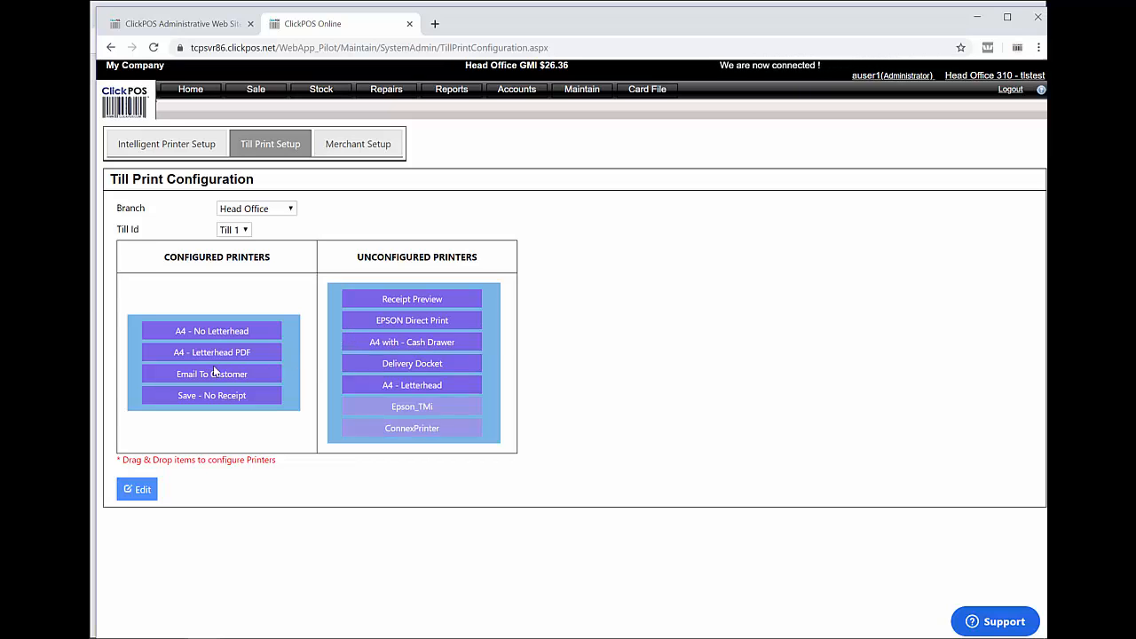
drag(213, 365, 154, 330)
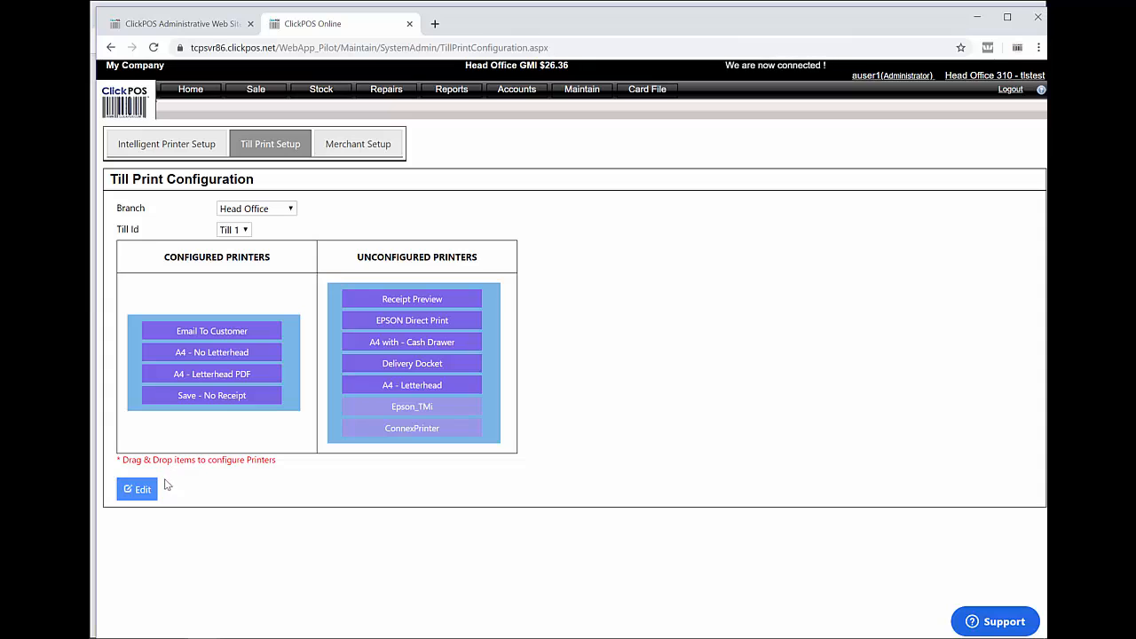
Save Head Office's till print setup, view Port Melbourne's configuration, then return to Maintain
click(136, 494)
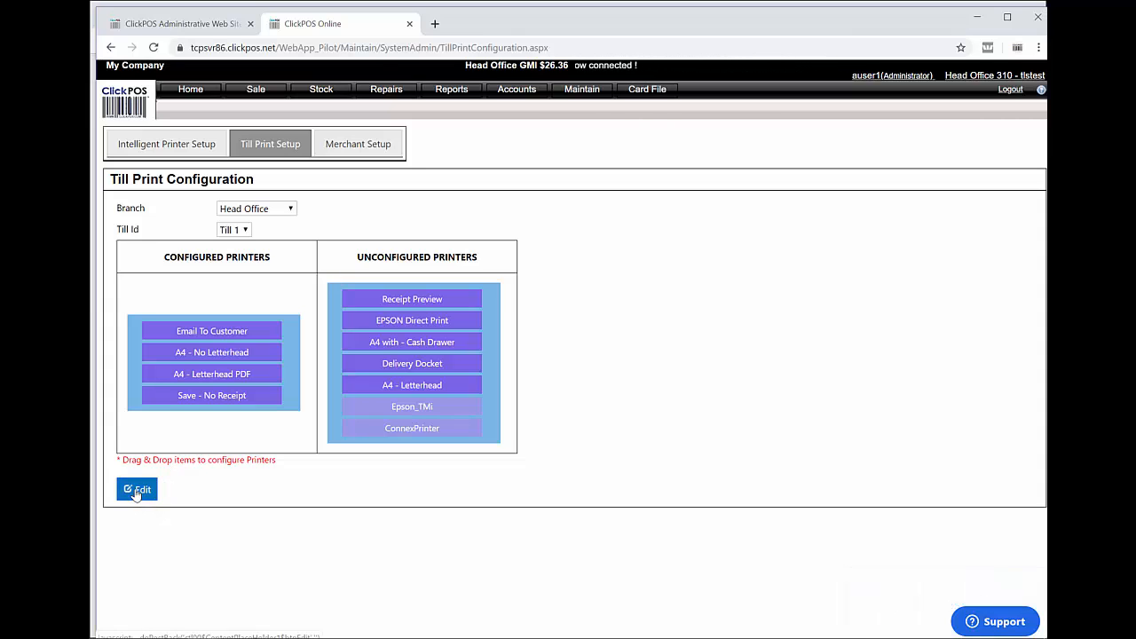
click(268, 213)
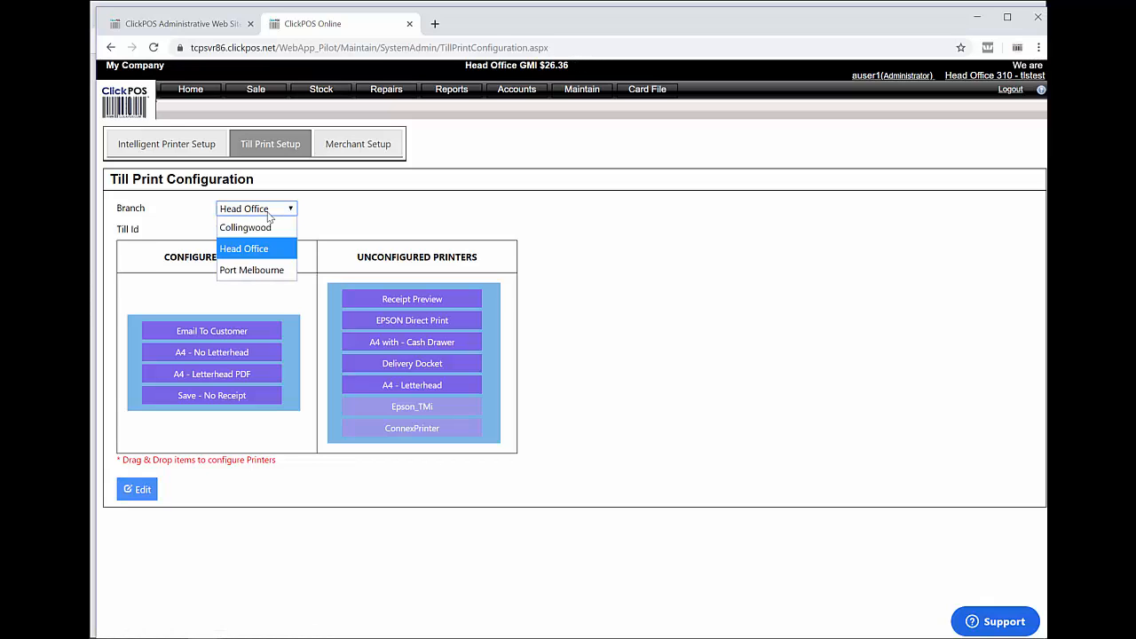
click(257, 271)
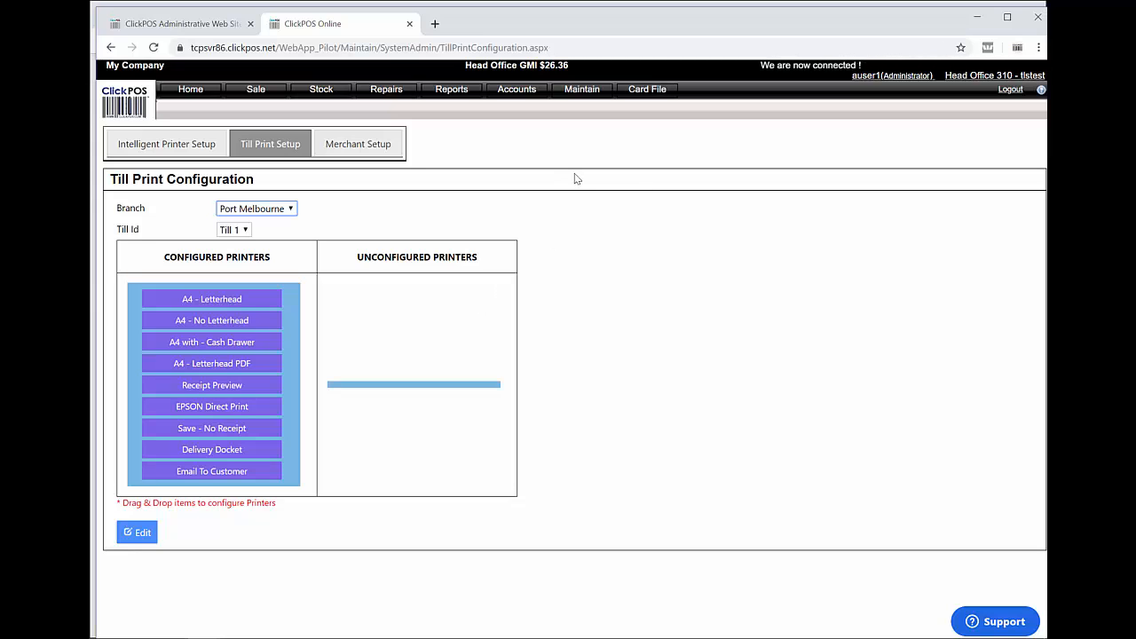
click(572, 90)
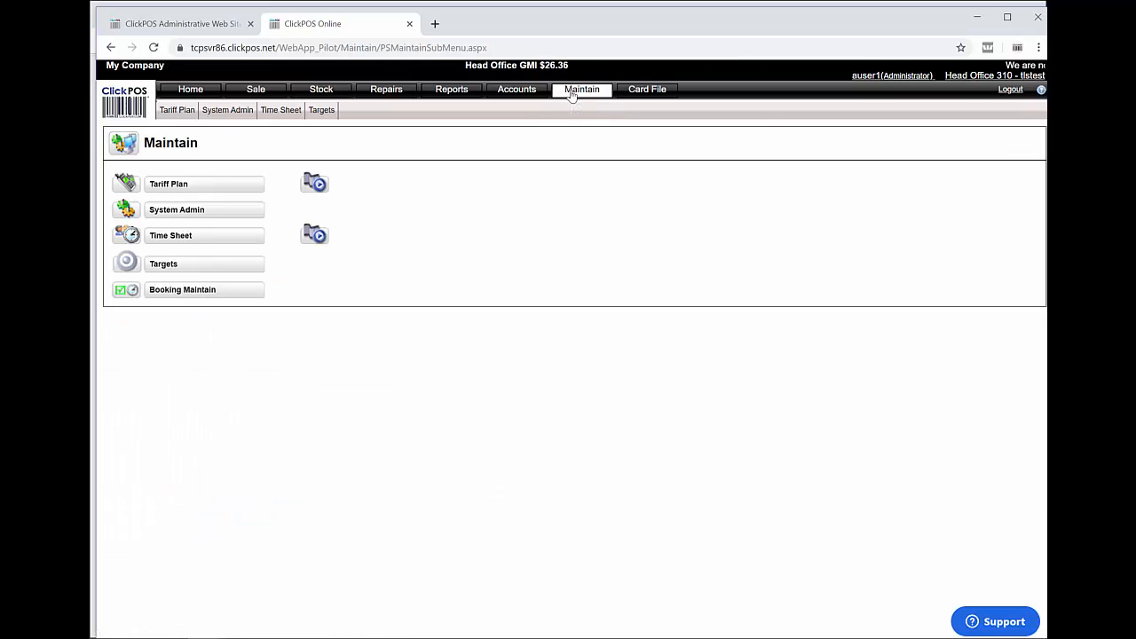
Go to System Admin > Email Template to see the existing templates
click(196, 213)
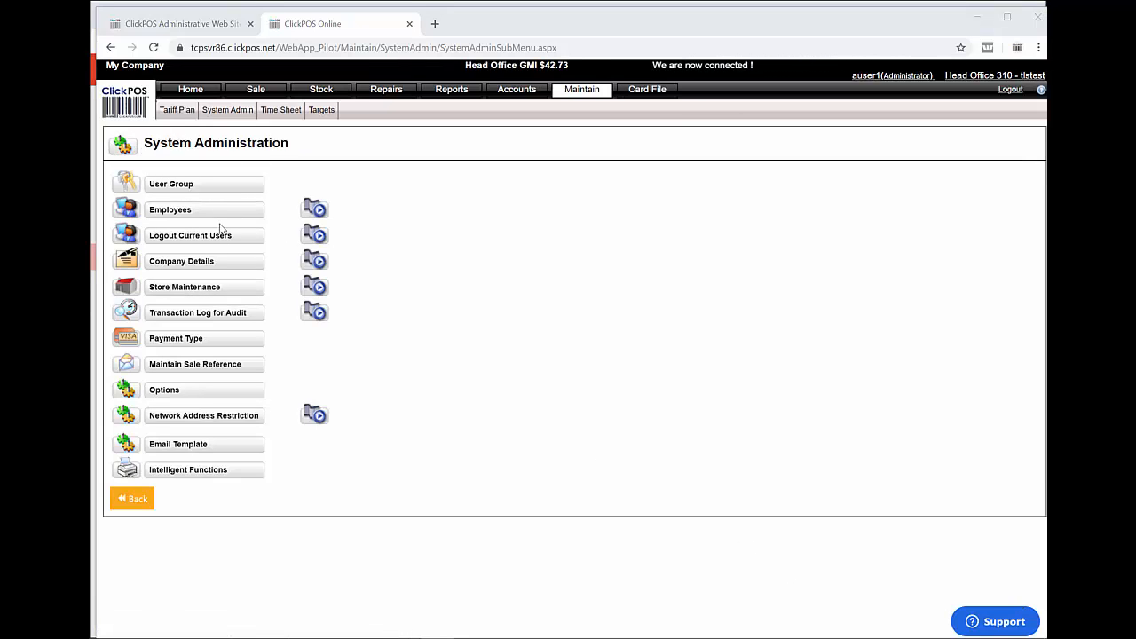
click(209, 446)
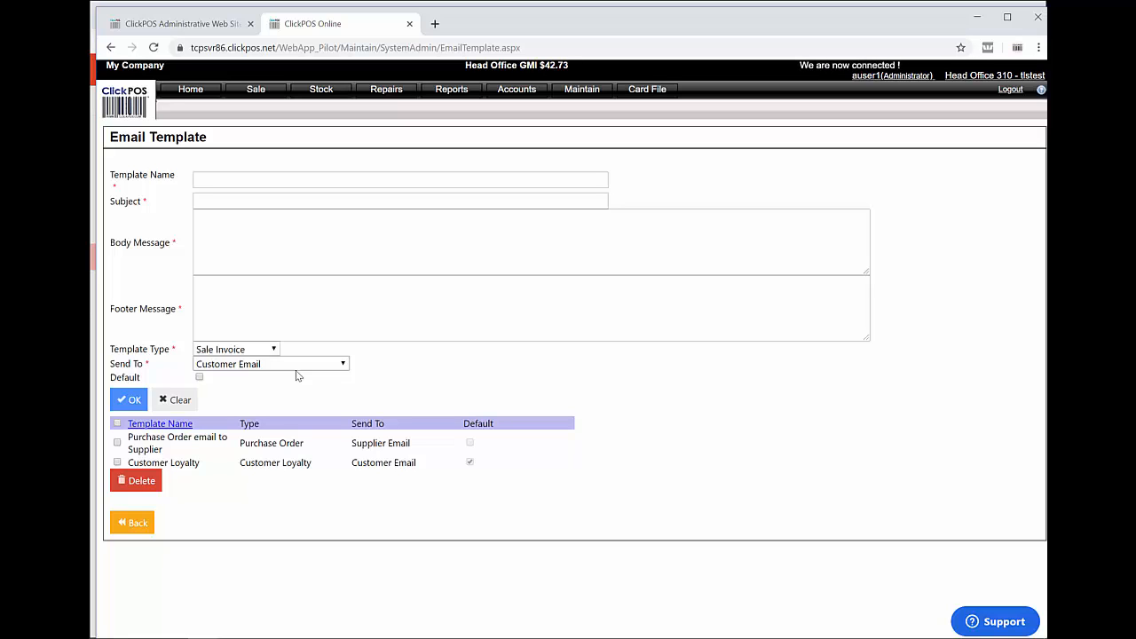
Keep type Sale Invoice and name the template 'Sale Email Invoice' with subject 'Receipt from MyCo'
click(237, 352)
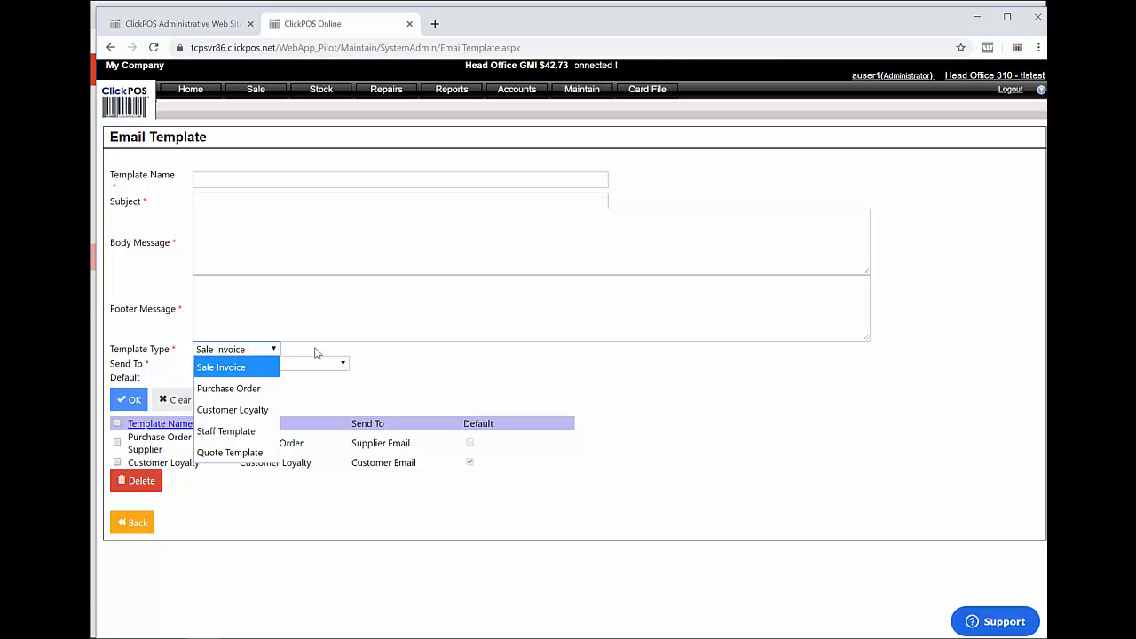
click(340, 356)
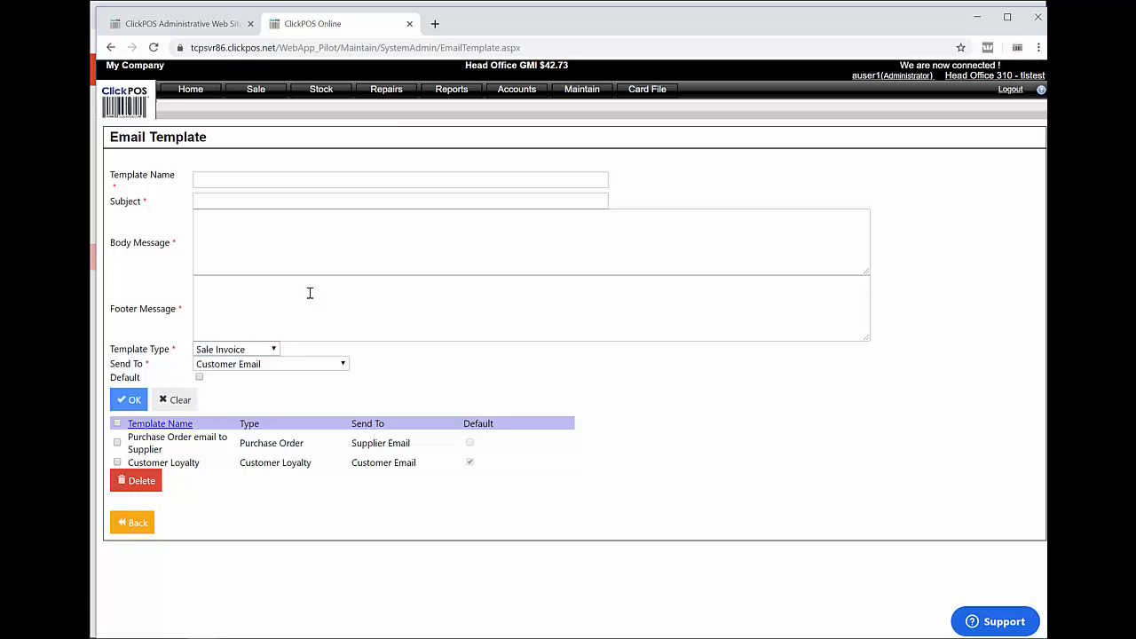
click(271, 178)
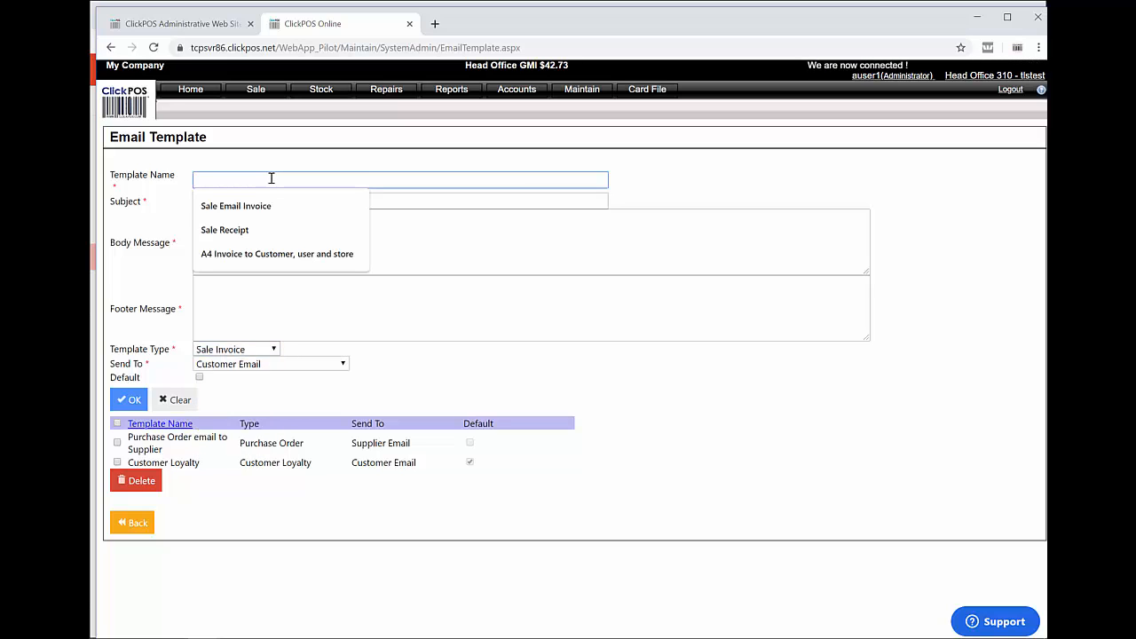
click(252, 206)
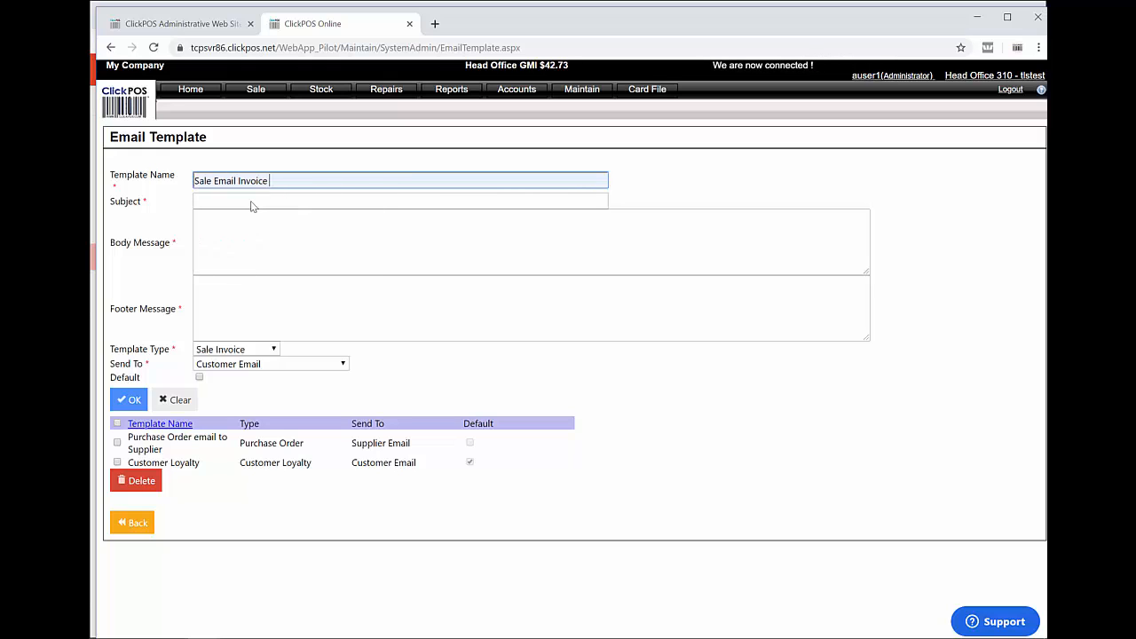
click(273, 200)
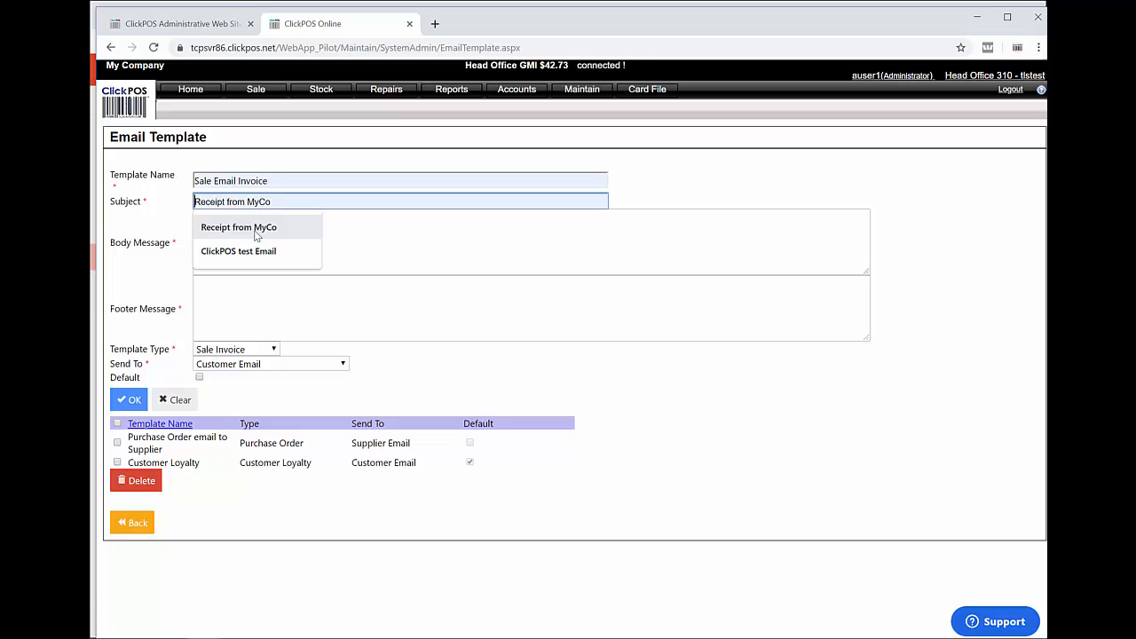
click(254, 228)
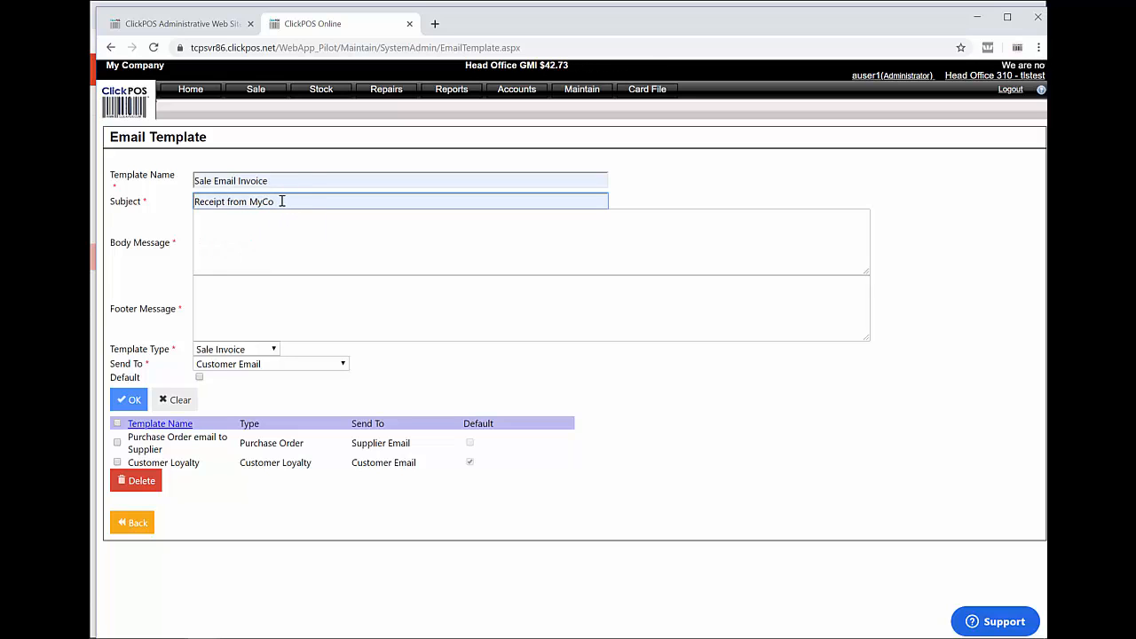
double_click(281, 202)
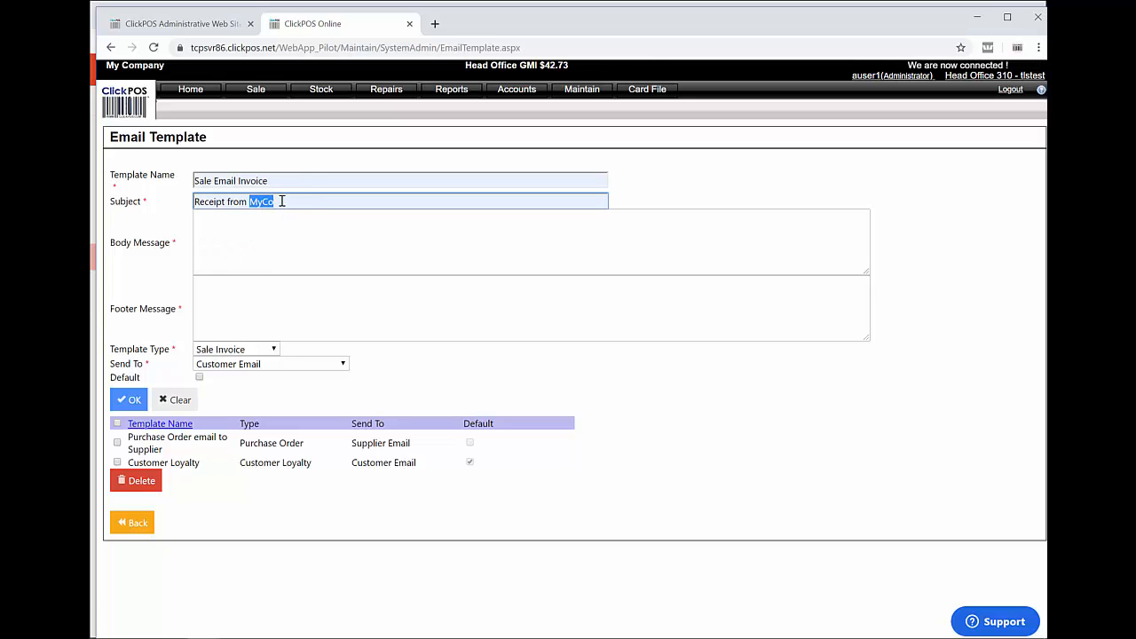
Add body 'is your invoice' and footer 'Thanks for shopping at Myco.', mark default, and save
click(265, 227)
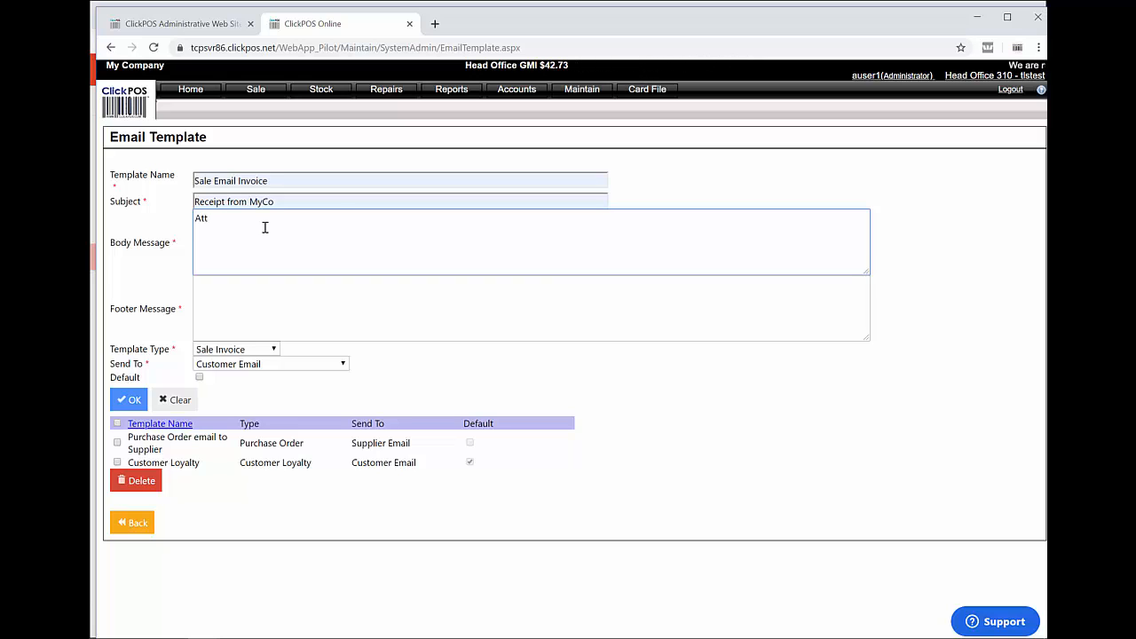
text(is )
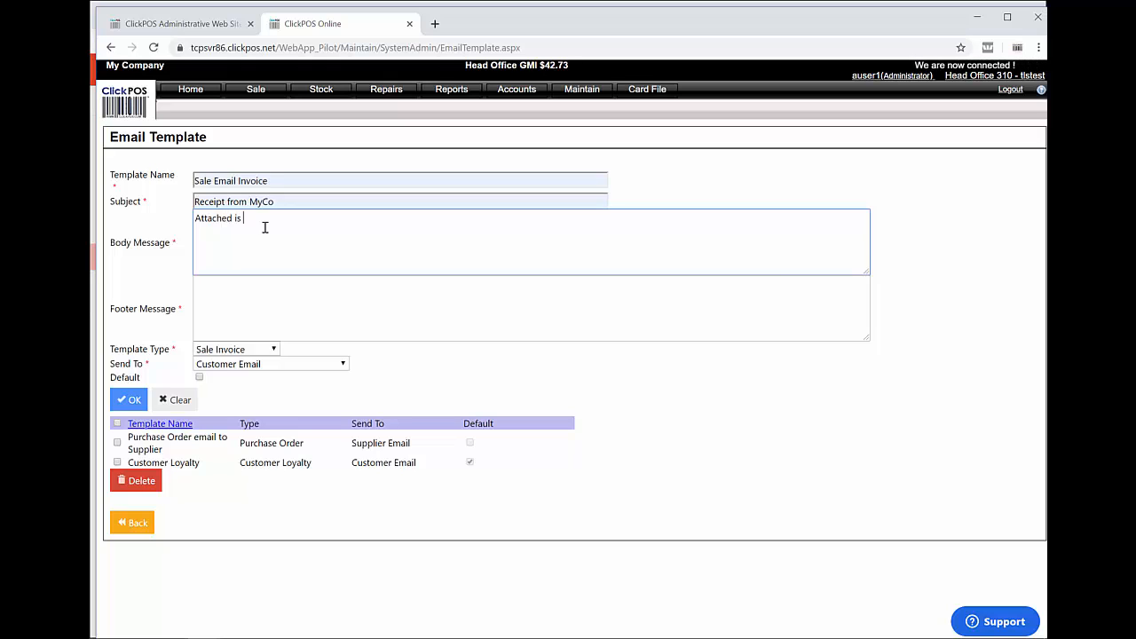
text(your invoice)
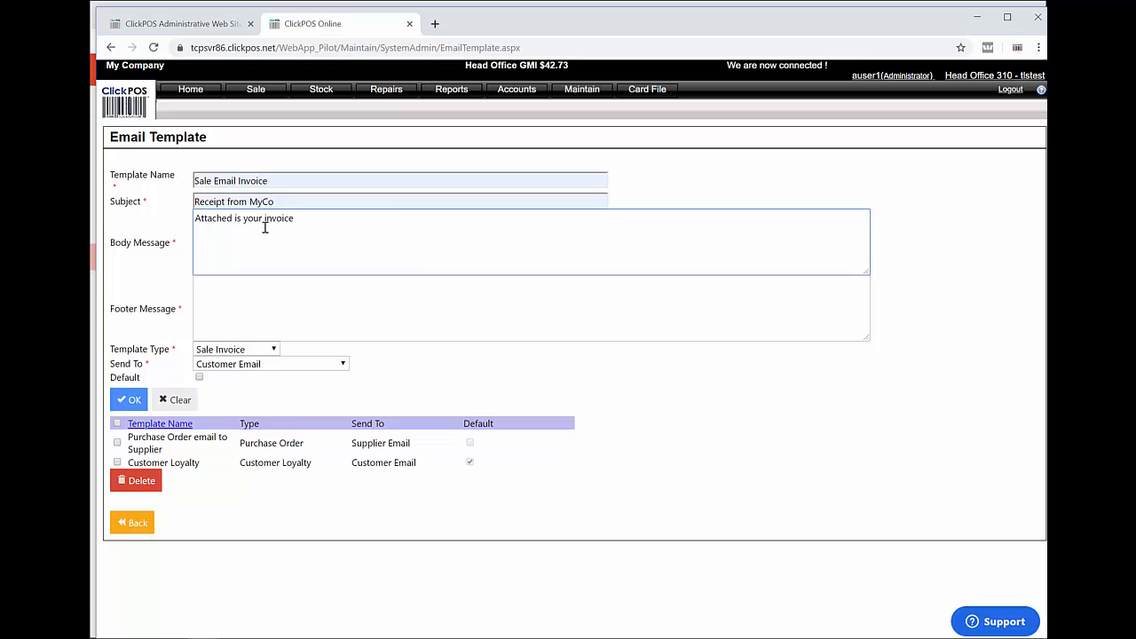
click(244, 298)
text(Thanks for sh)
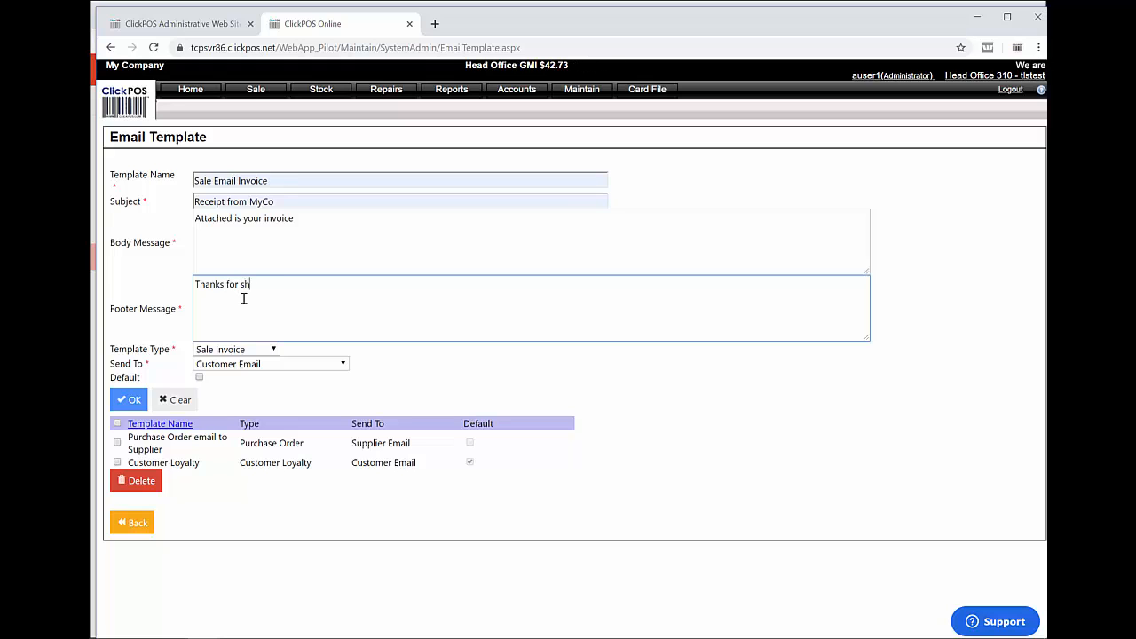
text(opping at)
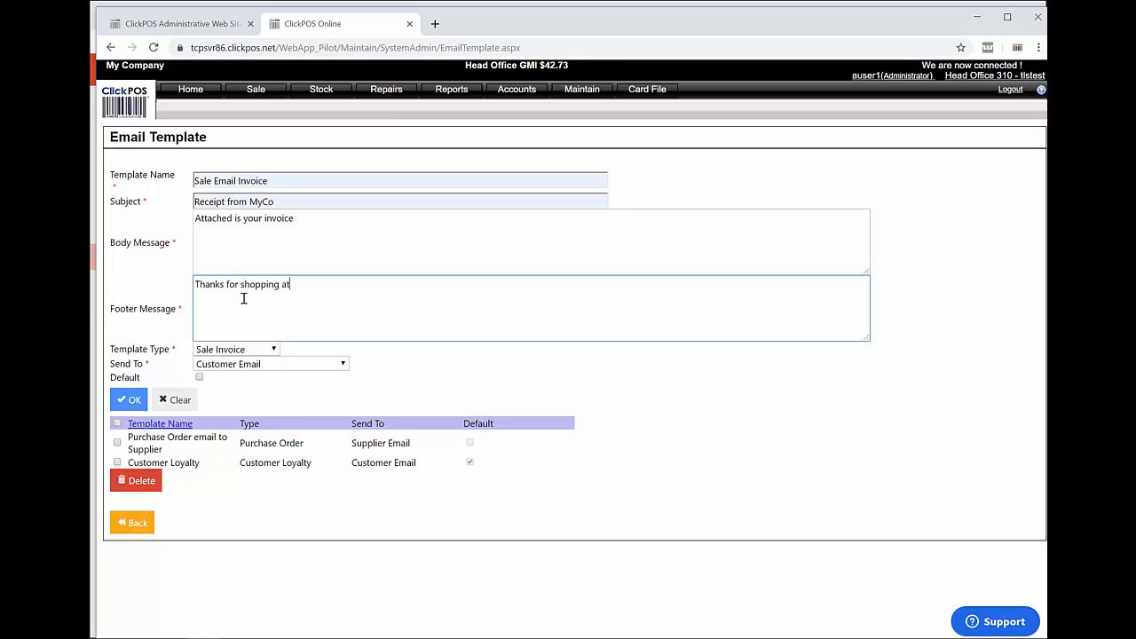
text( Myc)
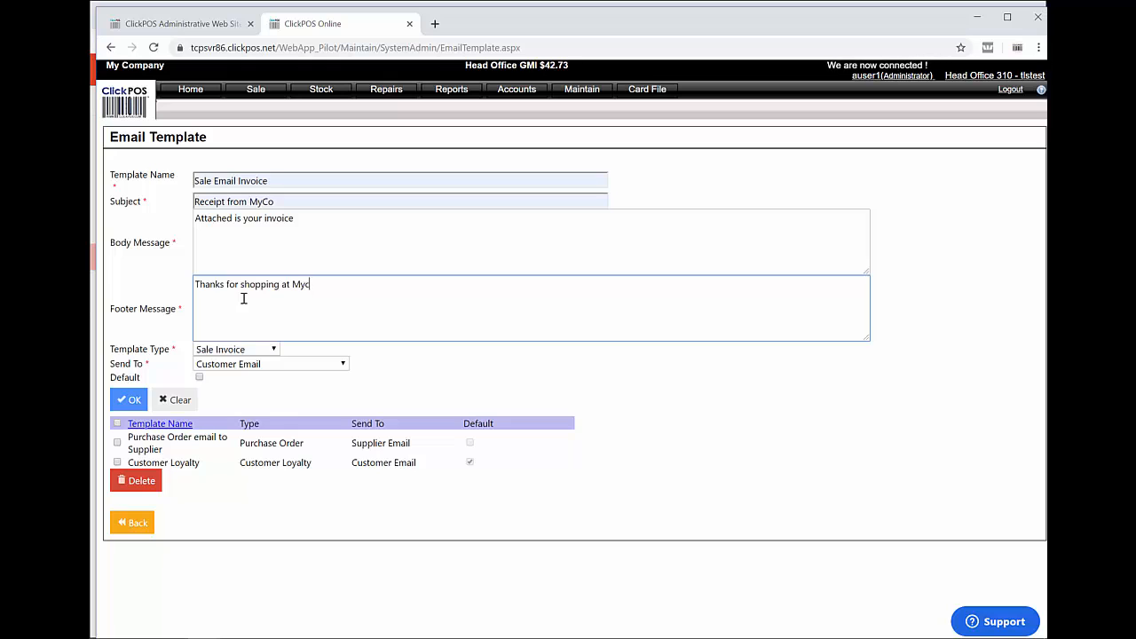
text(o..)
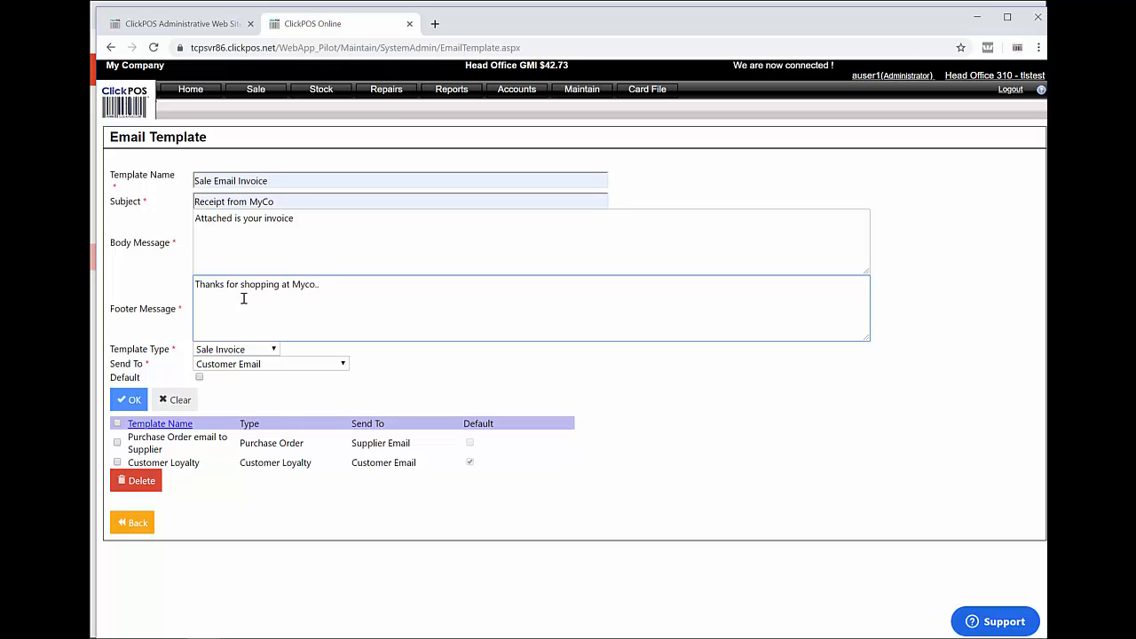
click(198, 377)
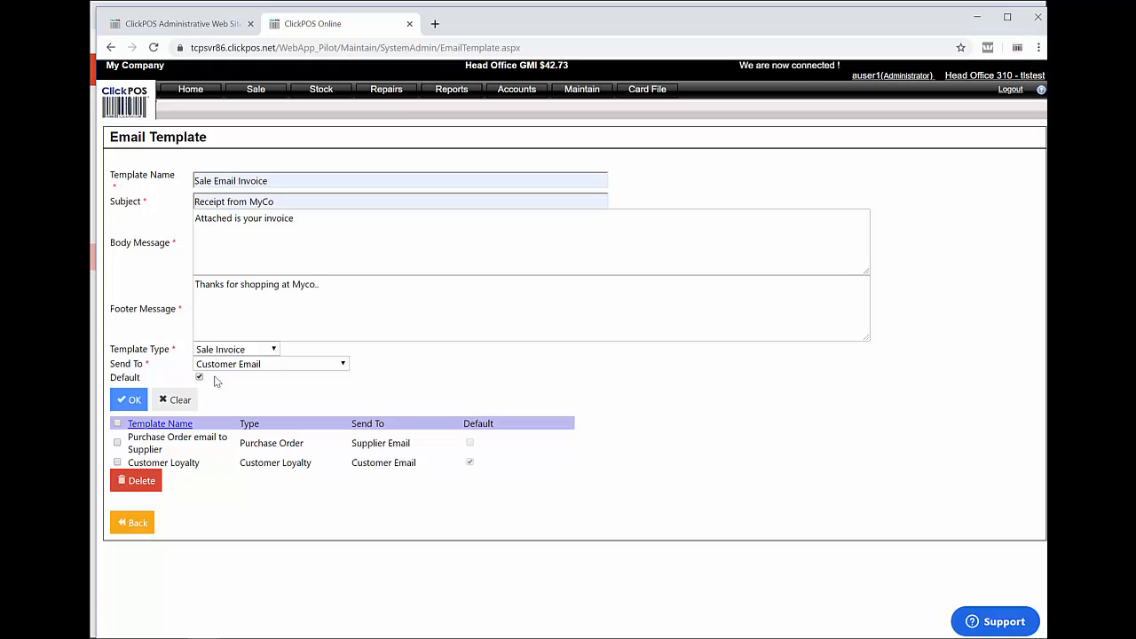
click(129, 400)
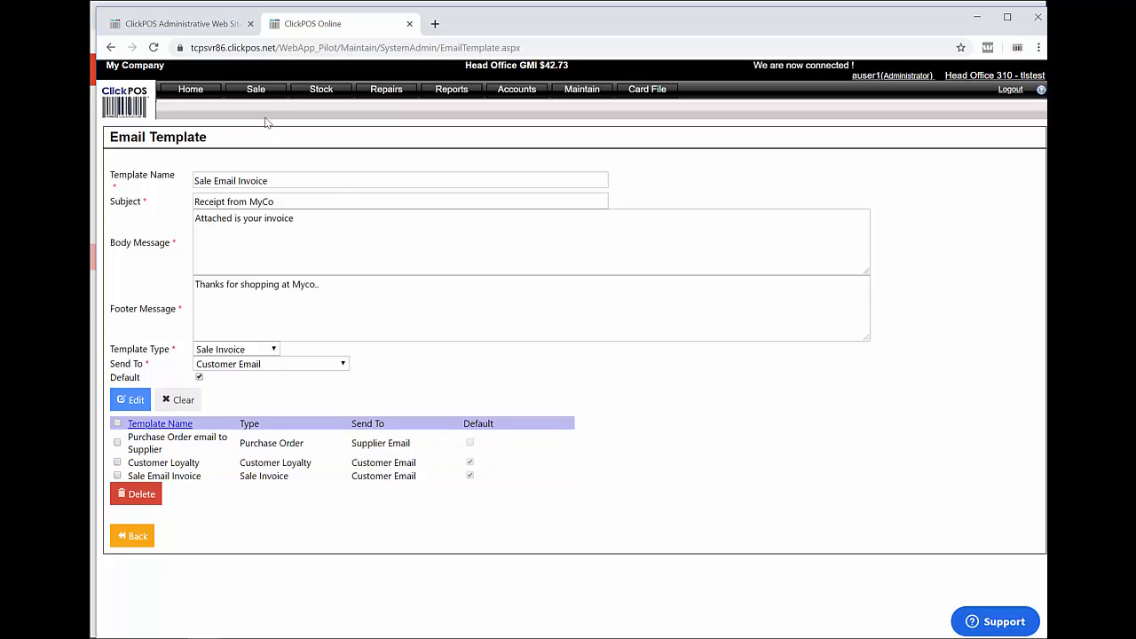
Start a new product sale with the receipt emailed to the customer
click(255, 92)
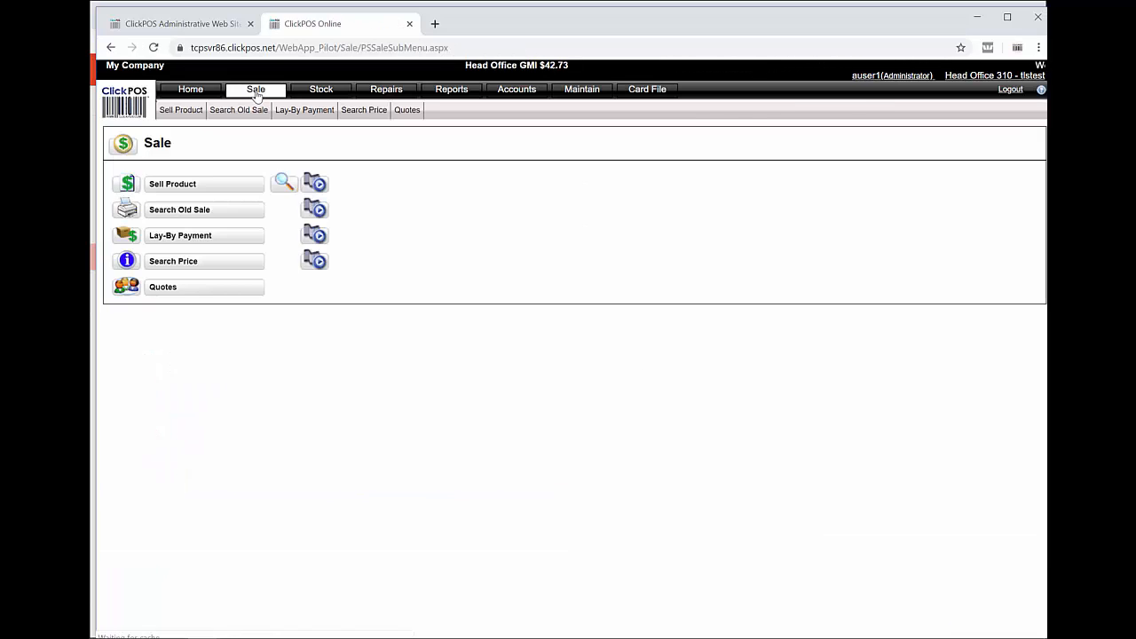
click(213, 188)
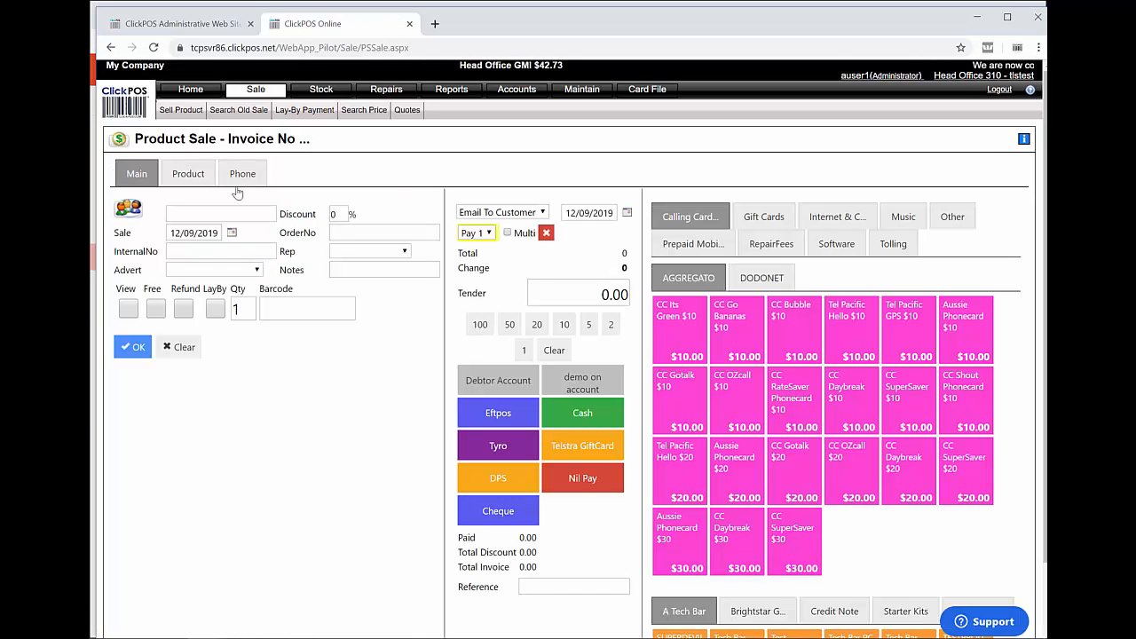
click(509, 214)
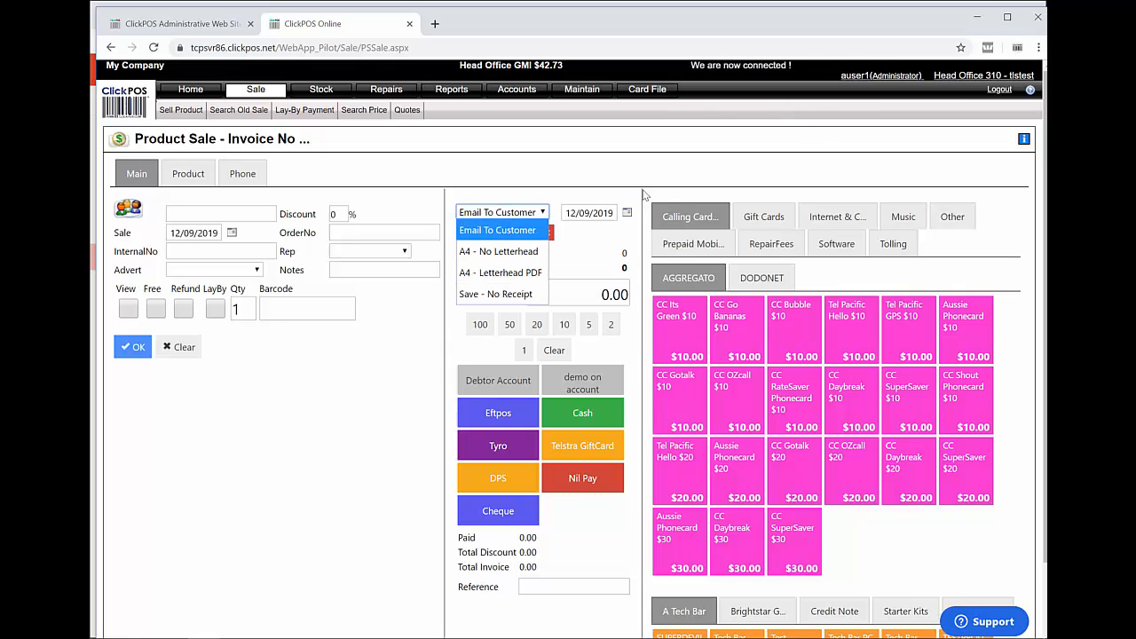
click(512, 235)
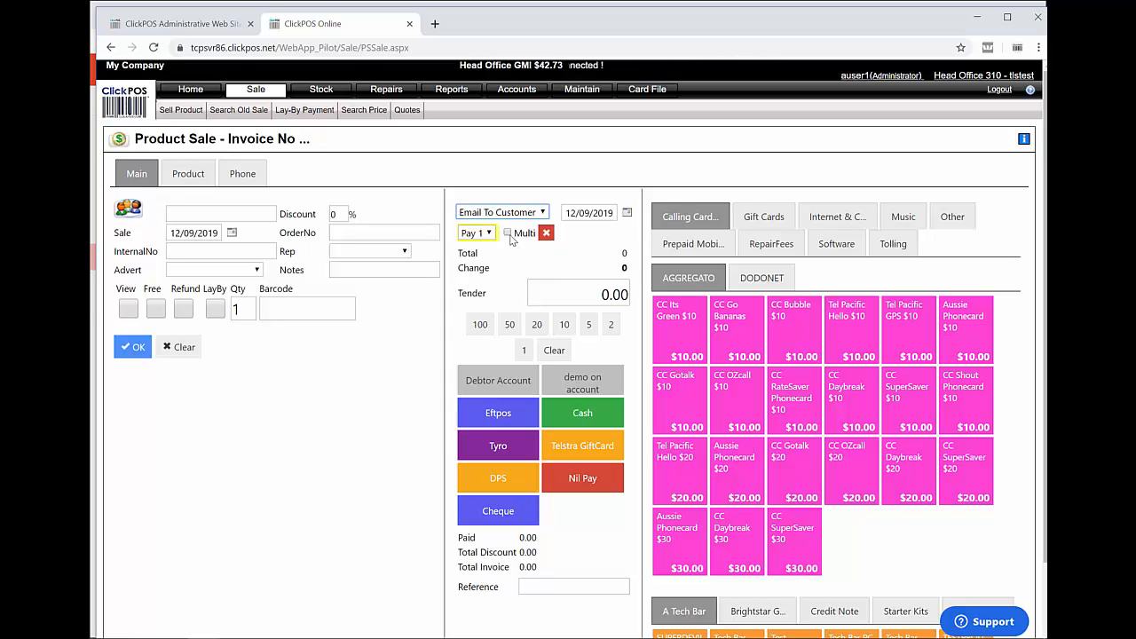
Assign a sales rep and add the Service Fee Hourly Rate of $145.00
click(376, 258)
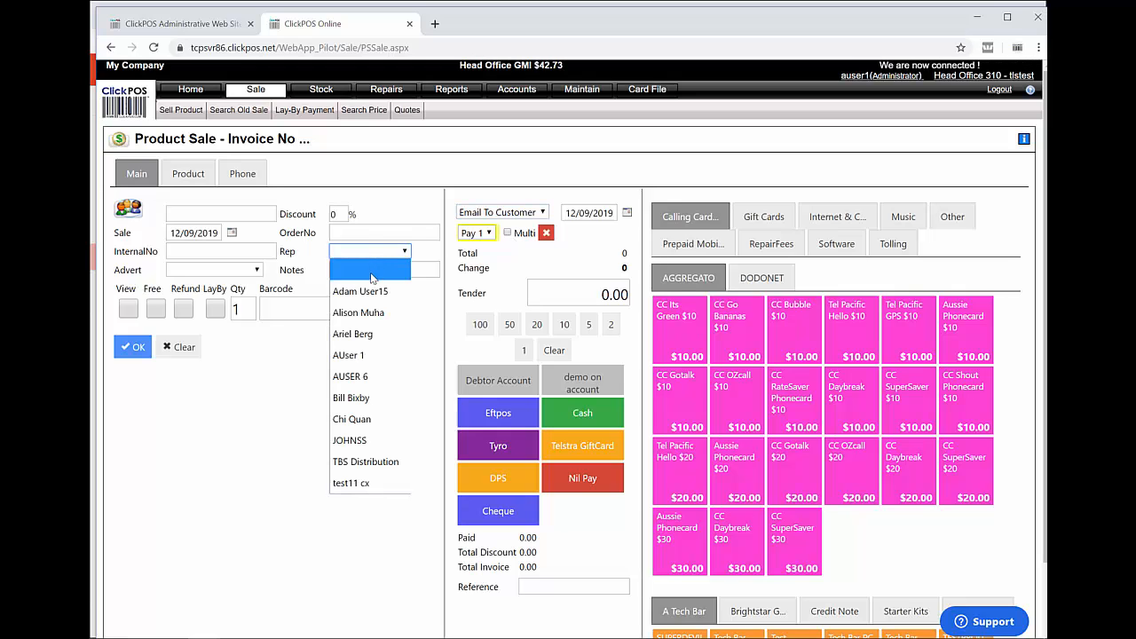
click(367, 291)
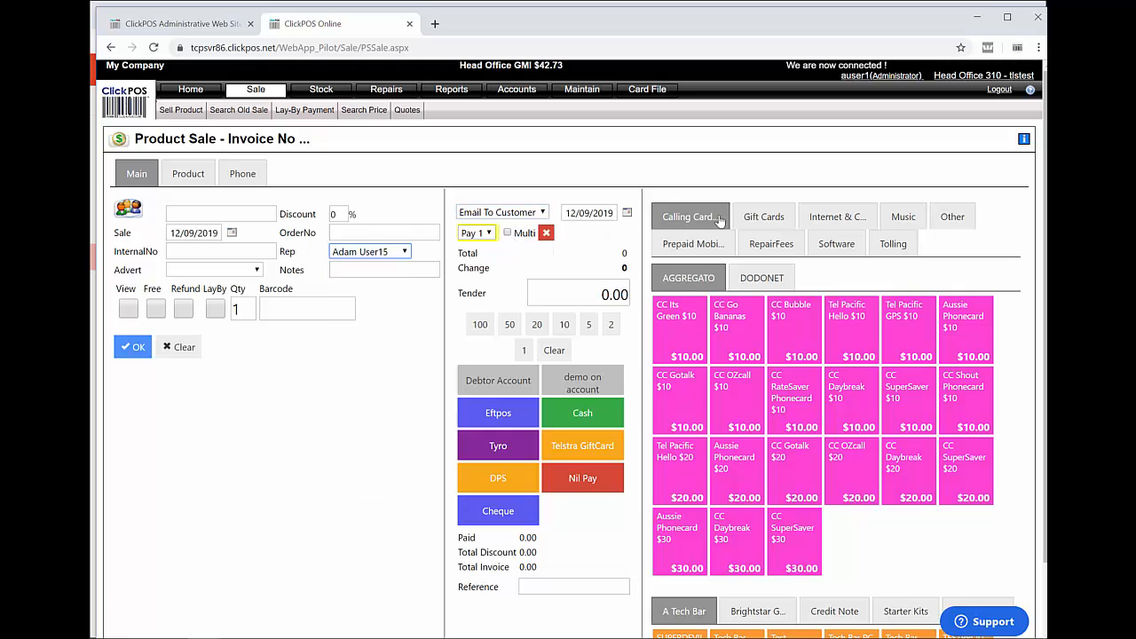
click(776, 249)
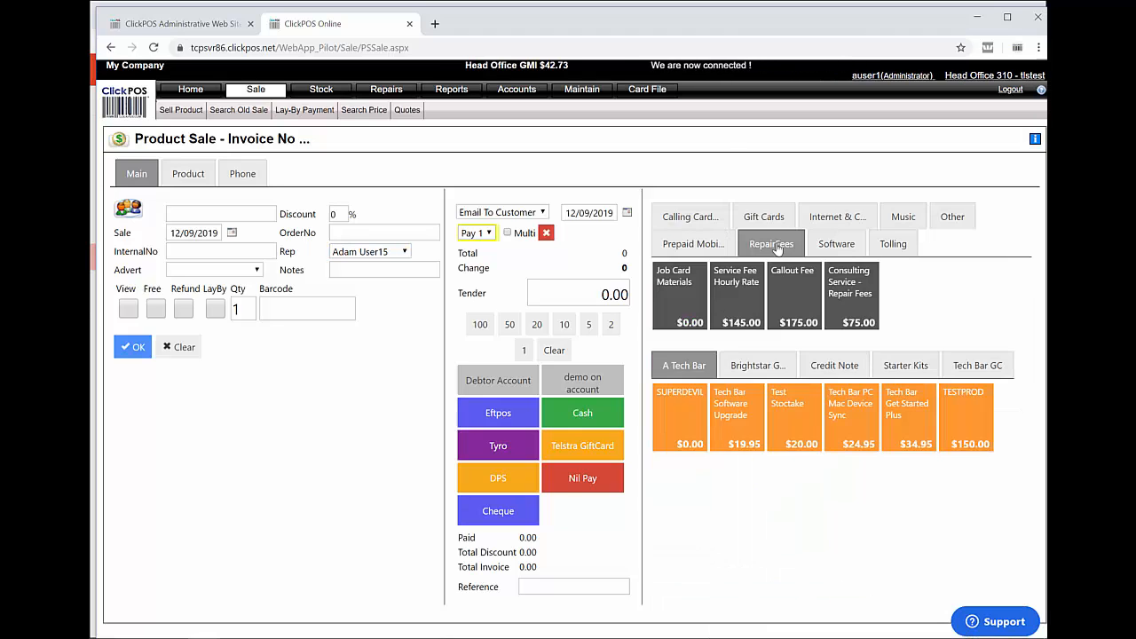
click(737, 297)
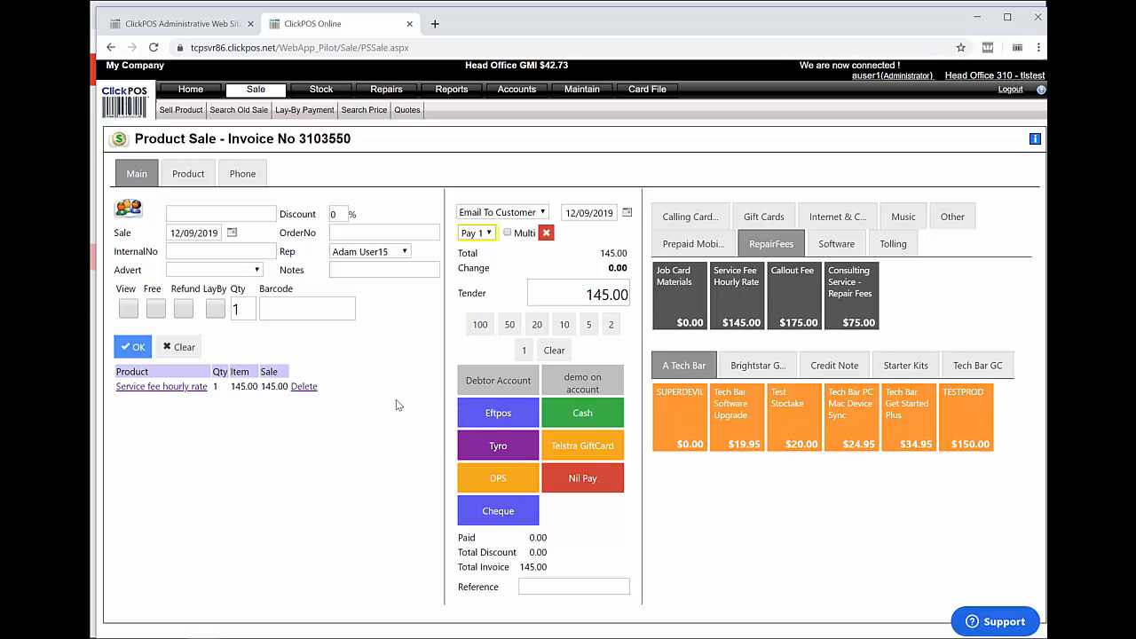
Take cash for the $145.00 sale, enter the customer's email and send invoice 3103550, then switch to Outlook
click(582, 422)
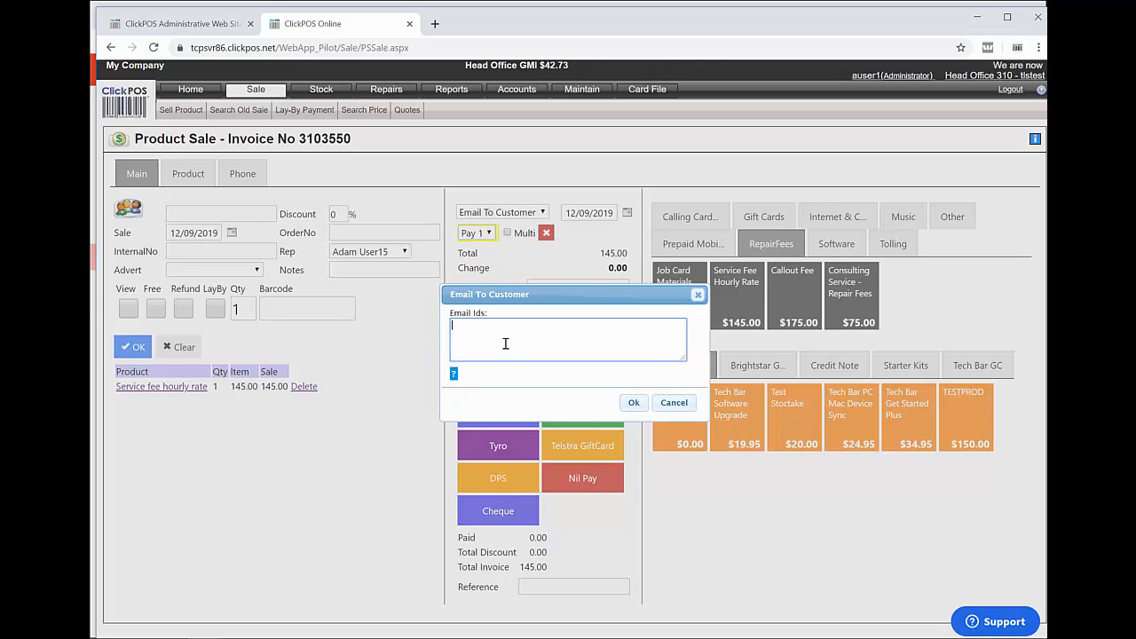
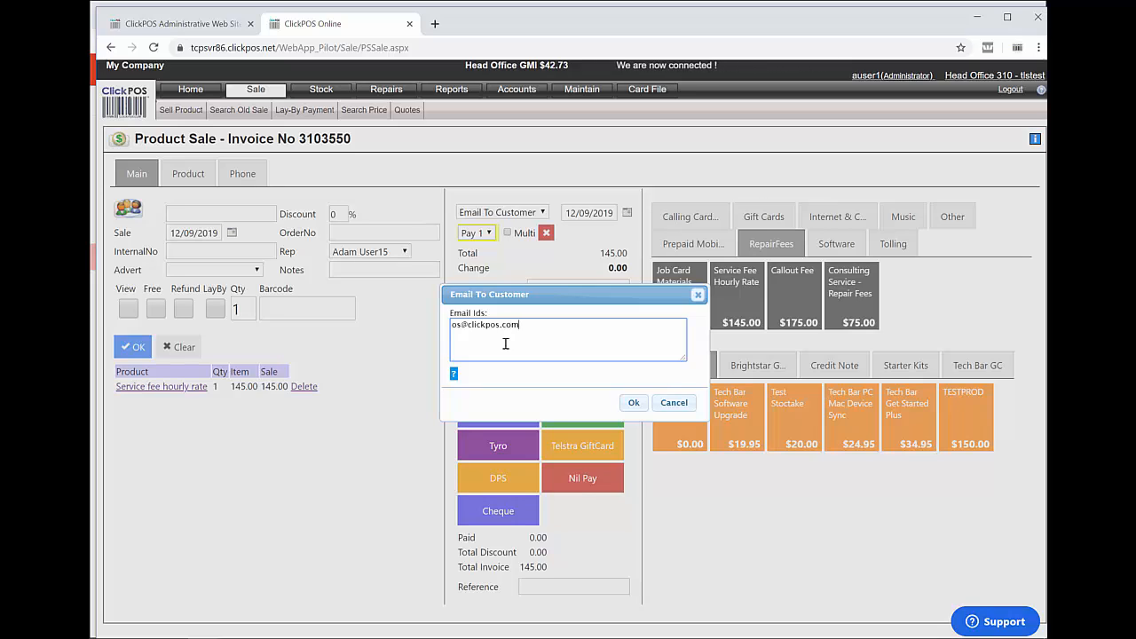
text(;a)
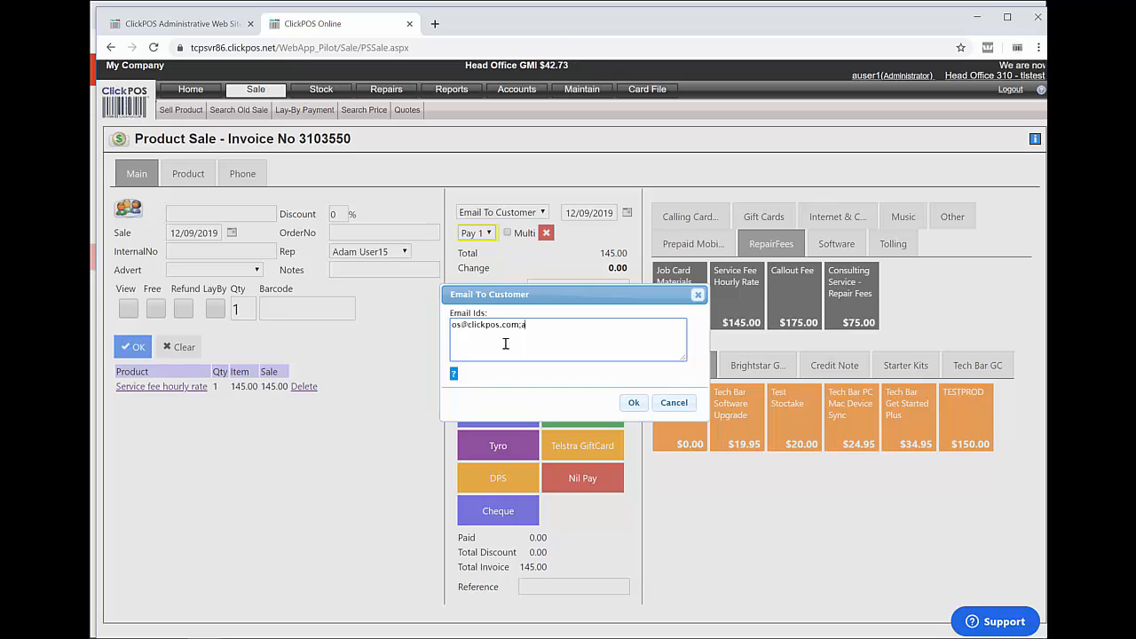
key(BackSpace)
key(BackSpace)
key(BackSpace)
key(BackSpace)
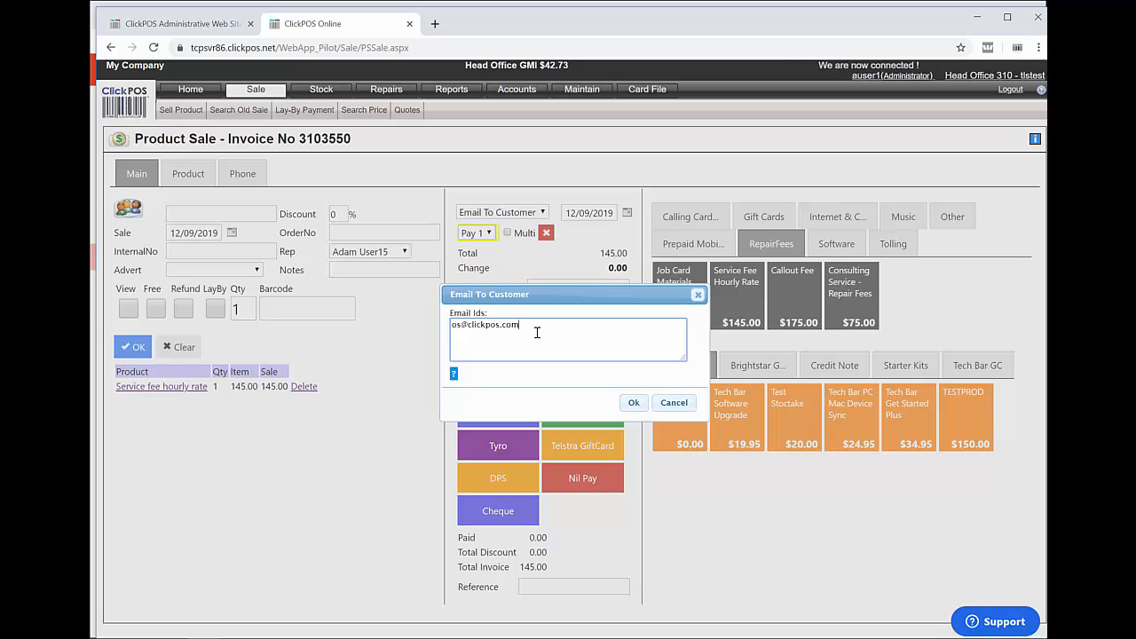
click(634, 404)
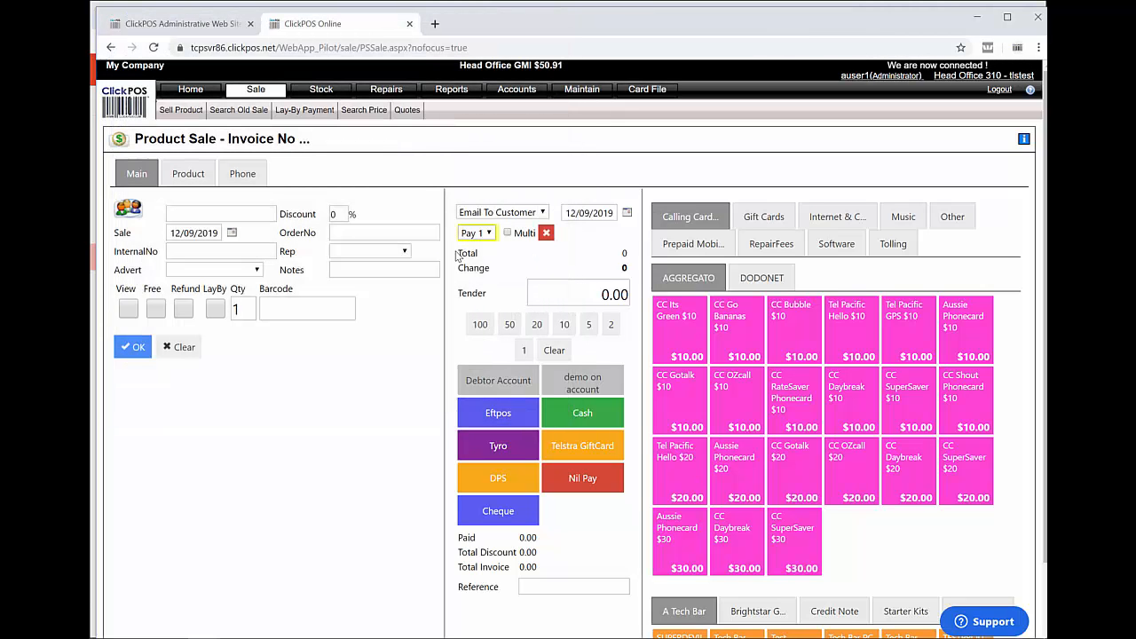
key(alt+Tab)
key(alt+Tab)
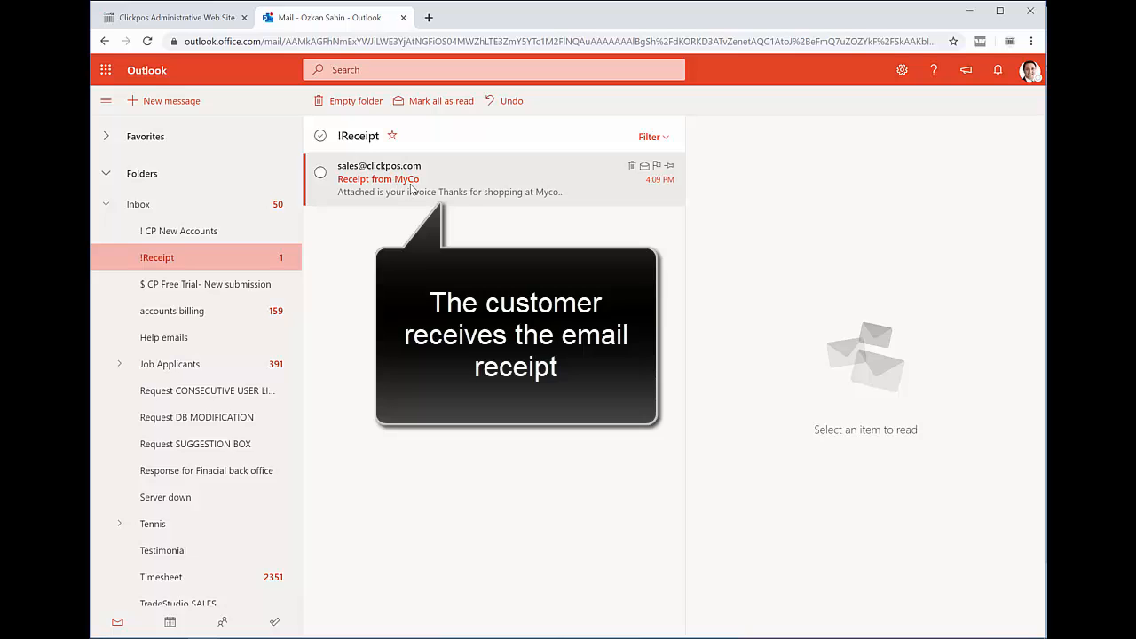
Open the 'Receipt from MyCo' email, preview Invoice_3103550.pdf, then return to ClickPOS Online
click(410, 189)
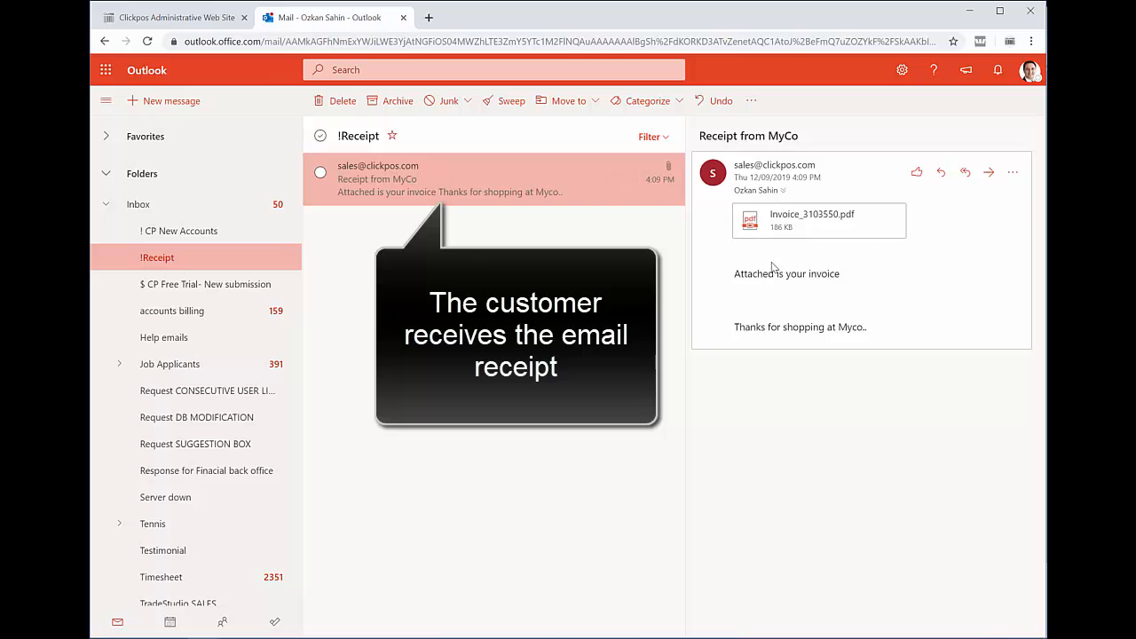
double_click(594, 171)
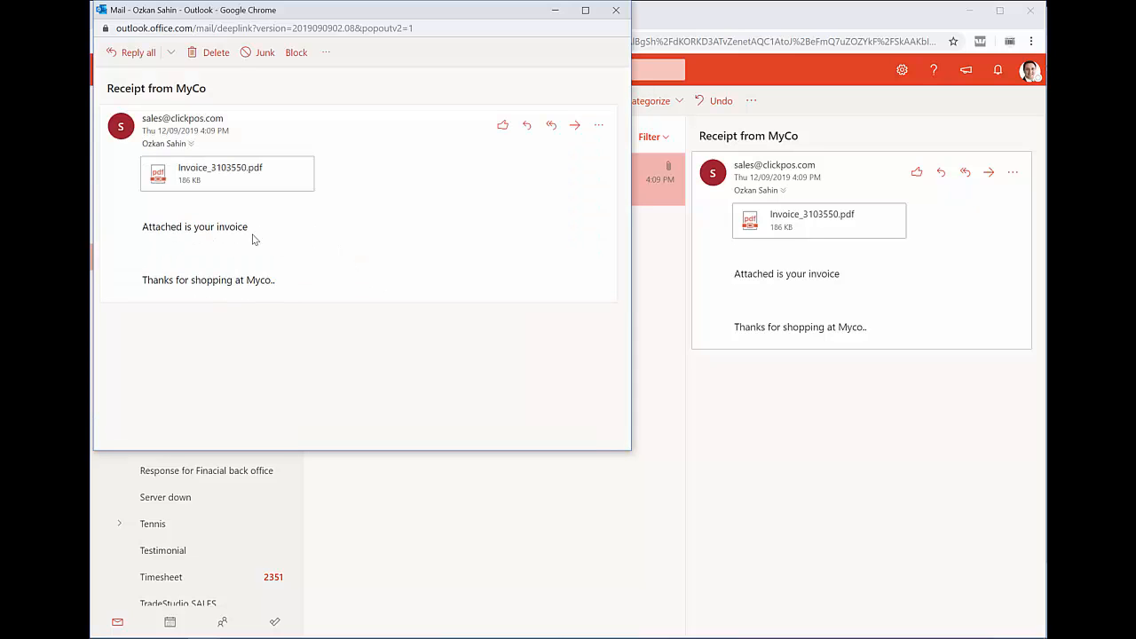
click(228, 180)
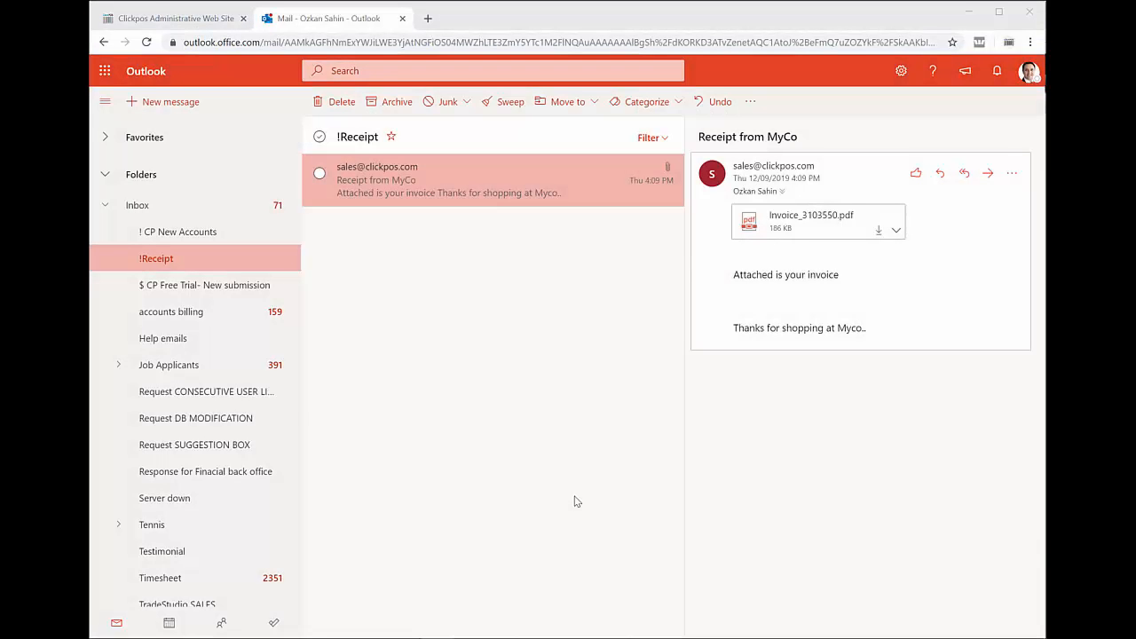
mouse_move(743, 170)
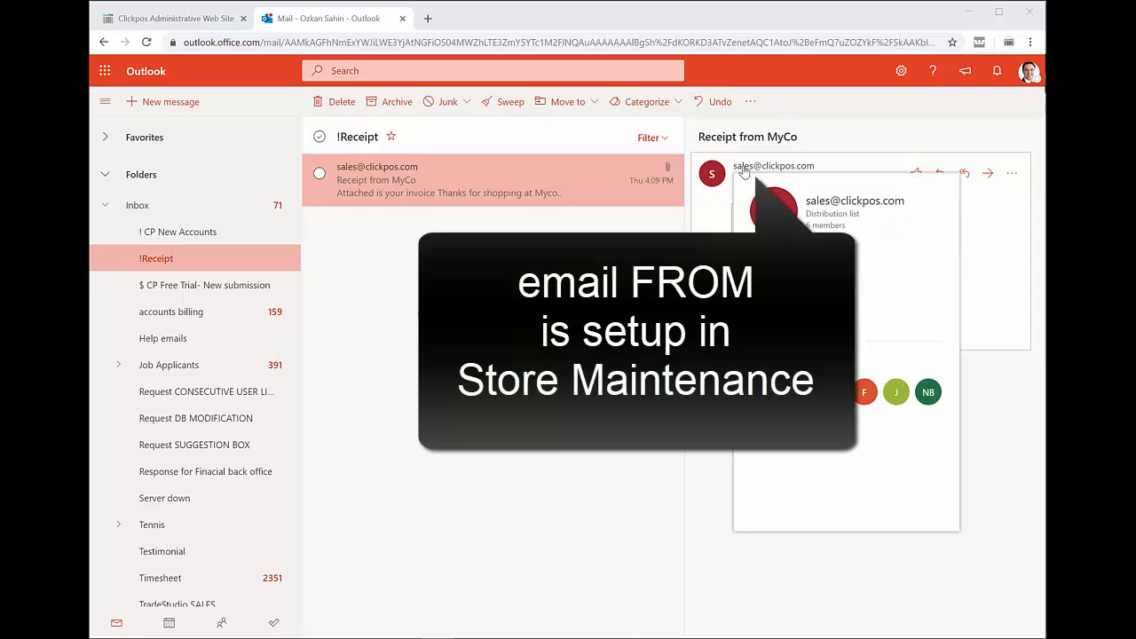
key(alt+Tab)
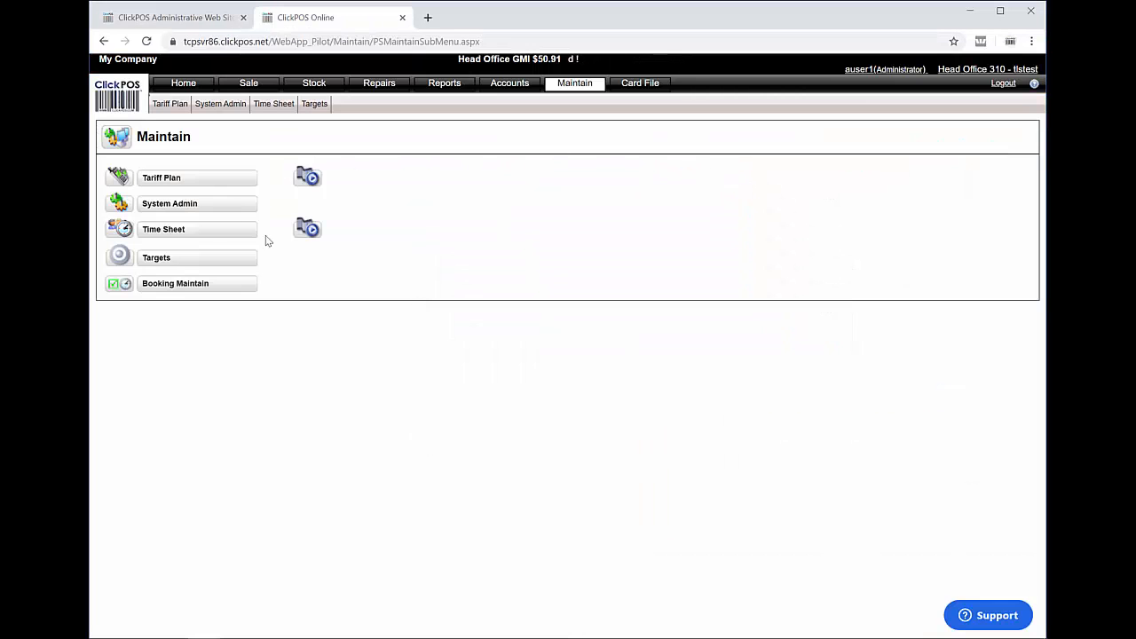
Show Head Office's details in Maintain > System Admin > Store Maintenance
click(577, 89)
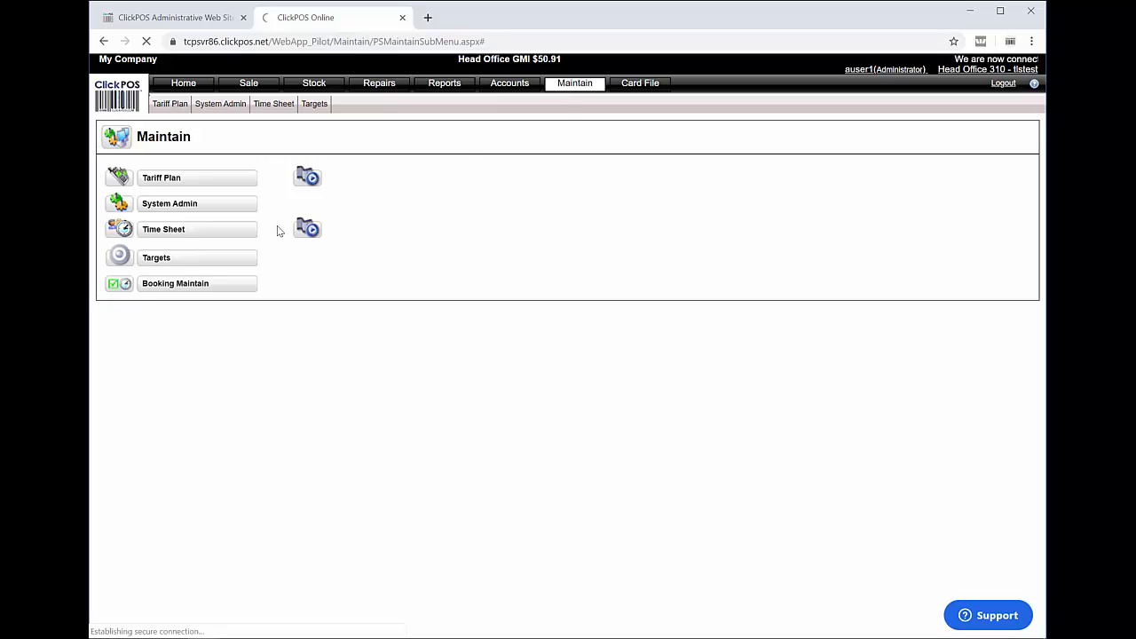
click(195, 204)
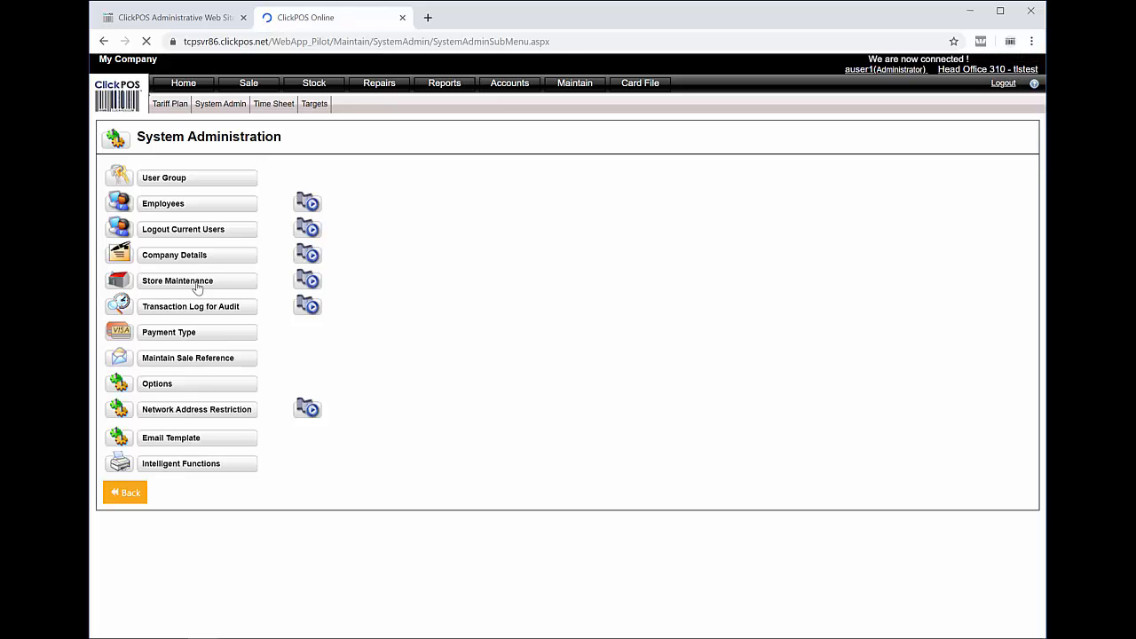
click(197, 283)
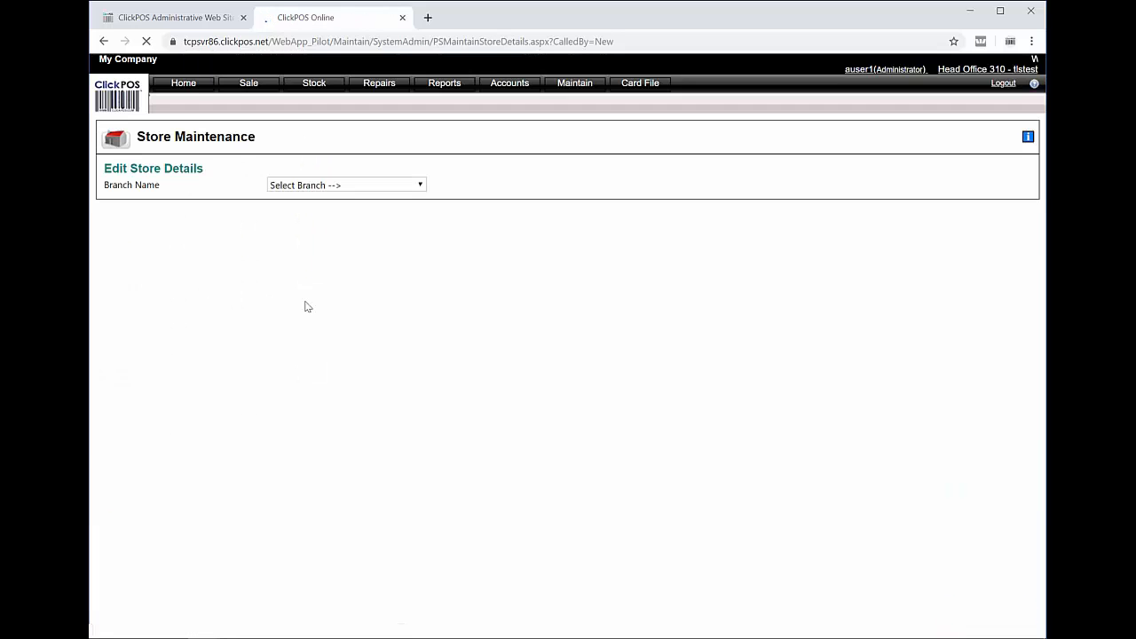
click(333, 187)
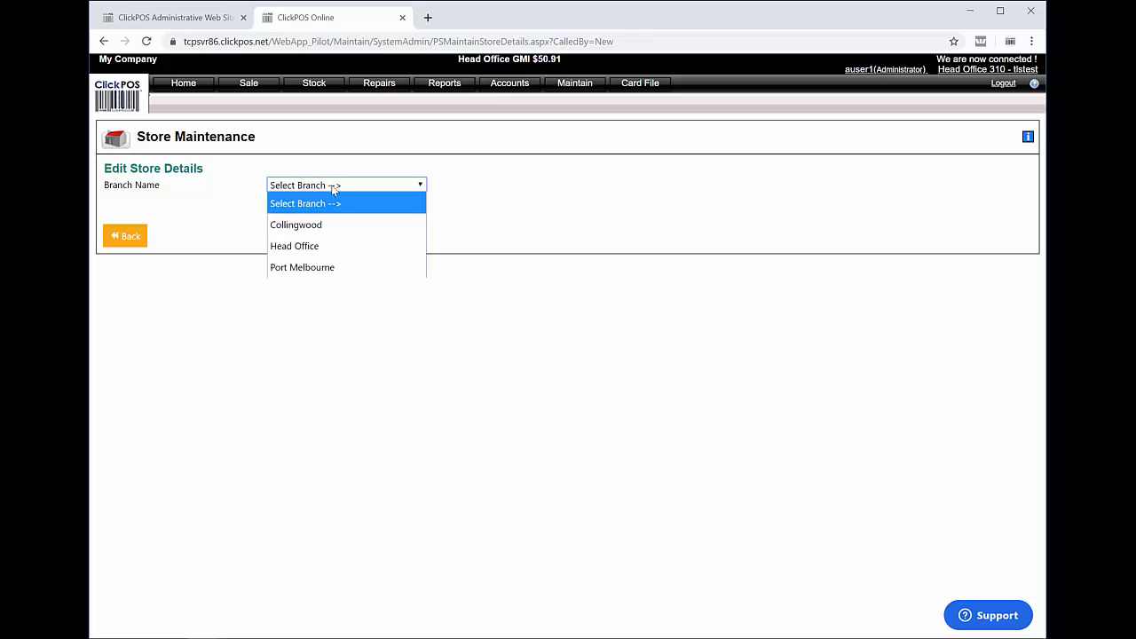
click(319, 247)
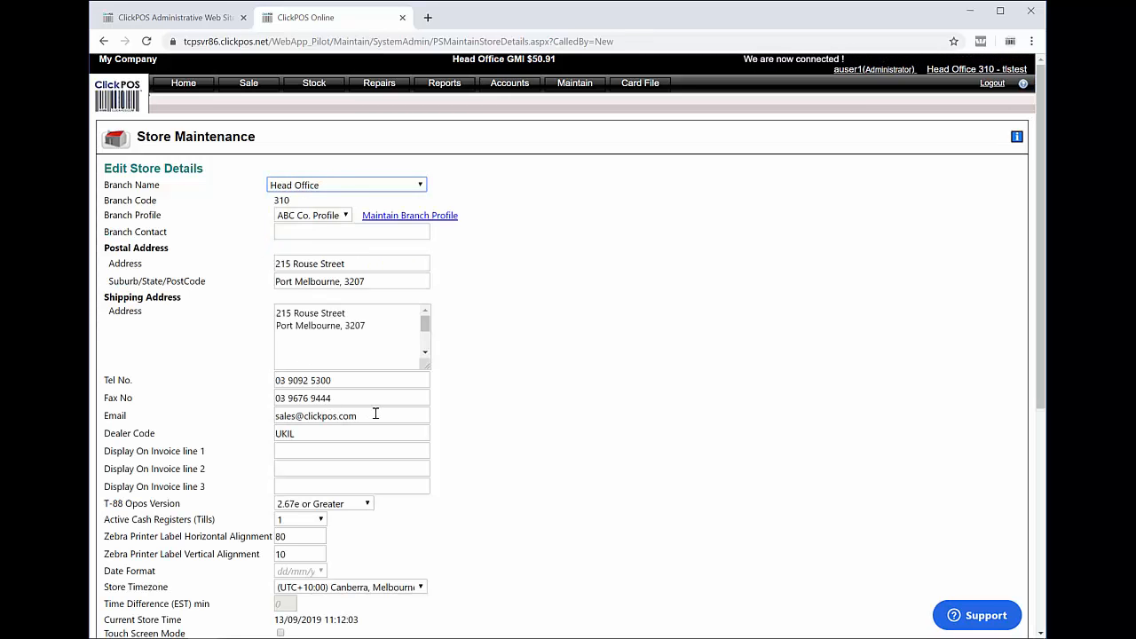
Highlight the store Email field that sets the invoice sender address
drag(360, 416, 273, 420)
click(107, 415)
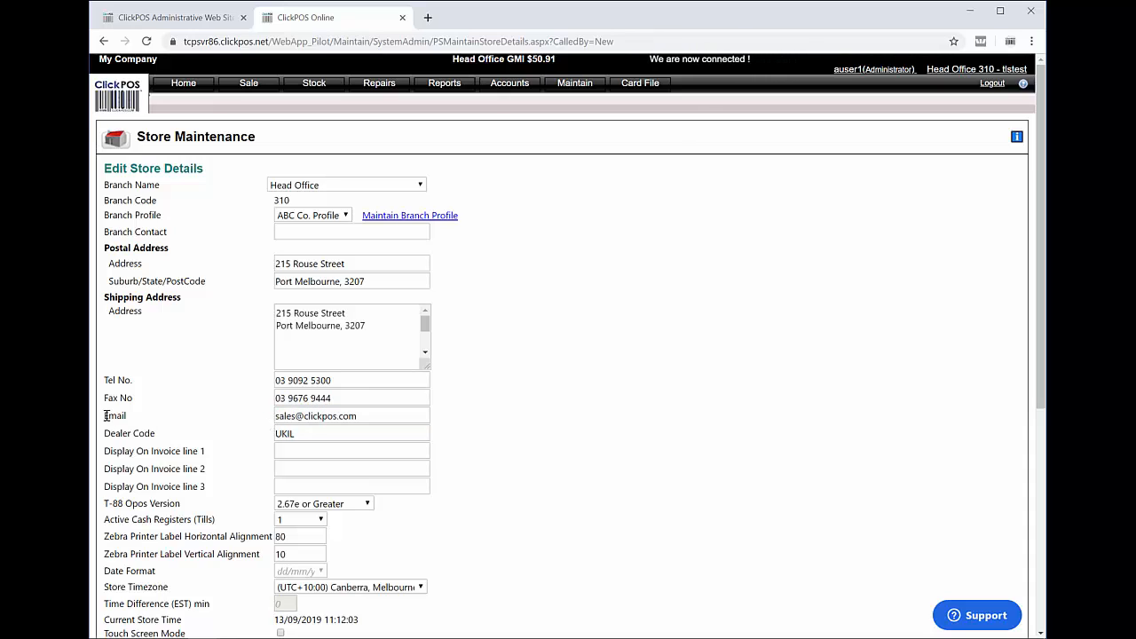
drag(106, 416, 306, 410)
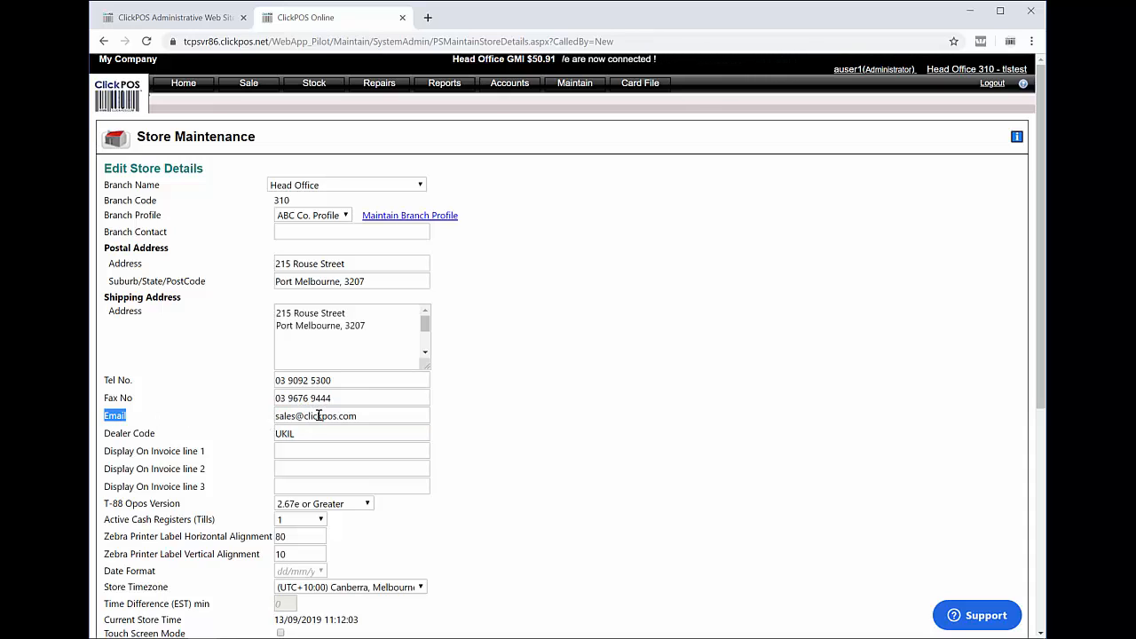
triple_click(318, 415)
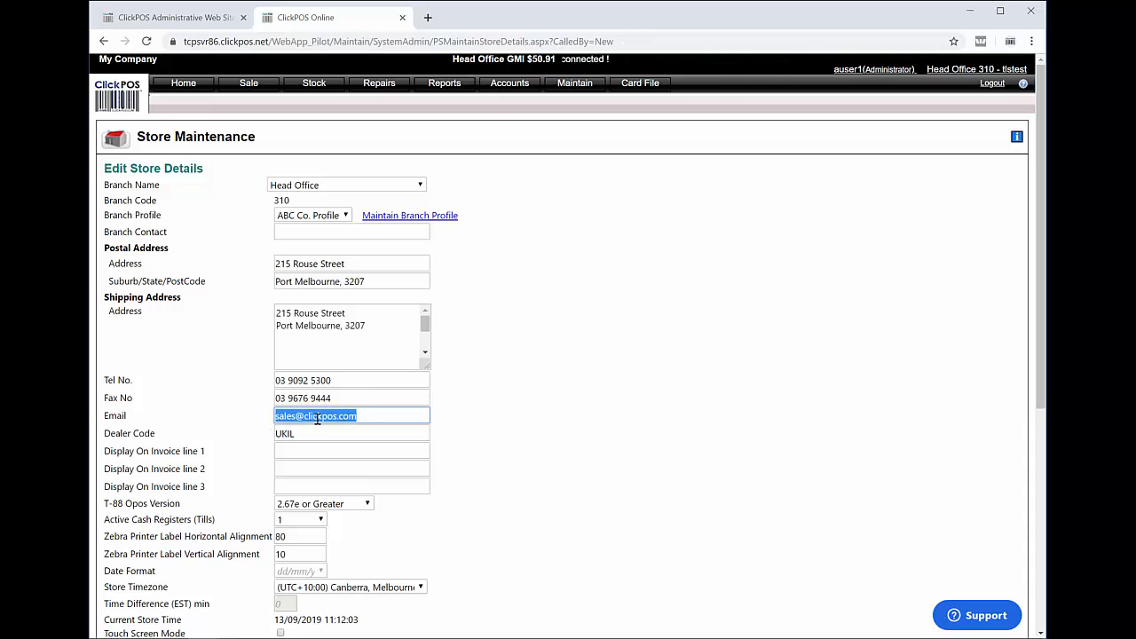
click(388, 415)
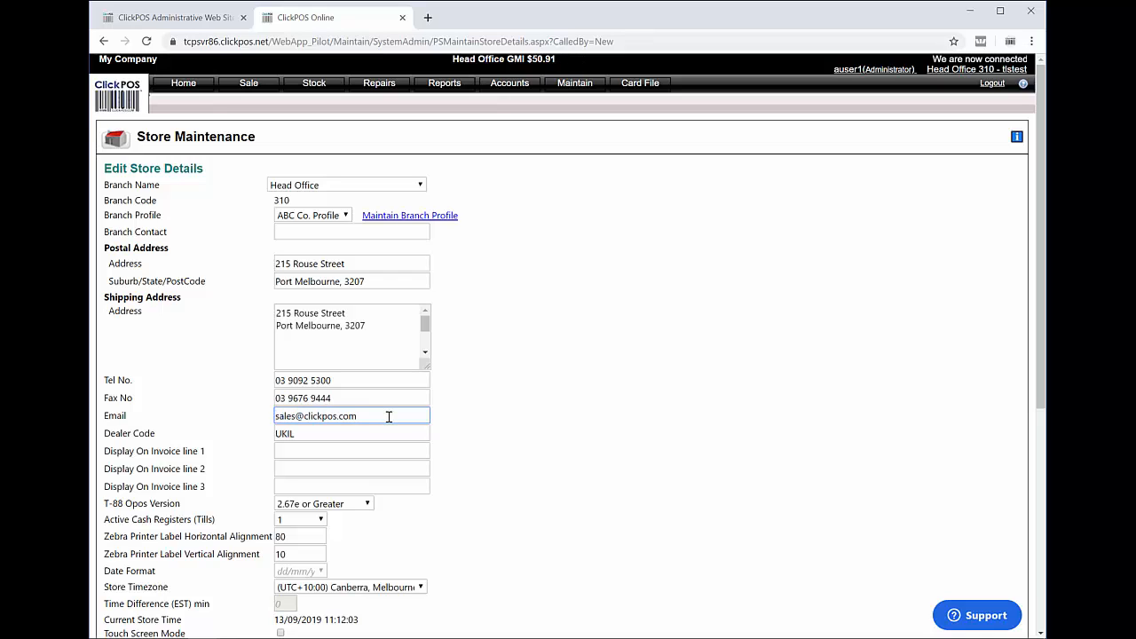